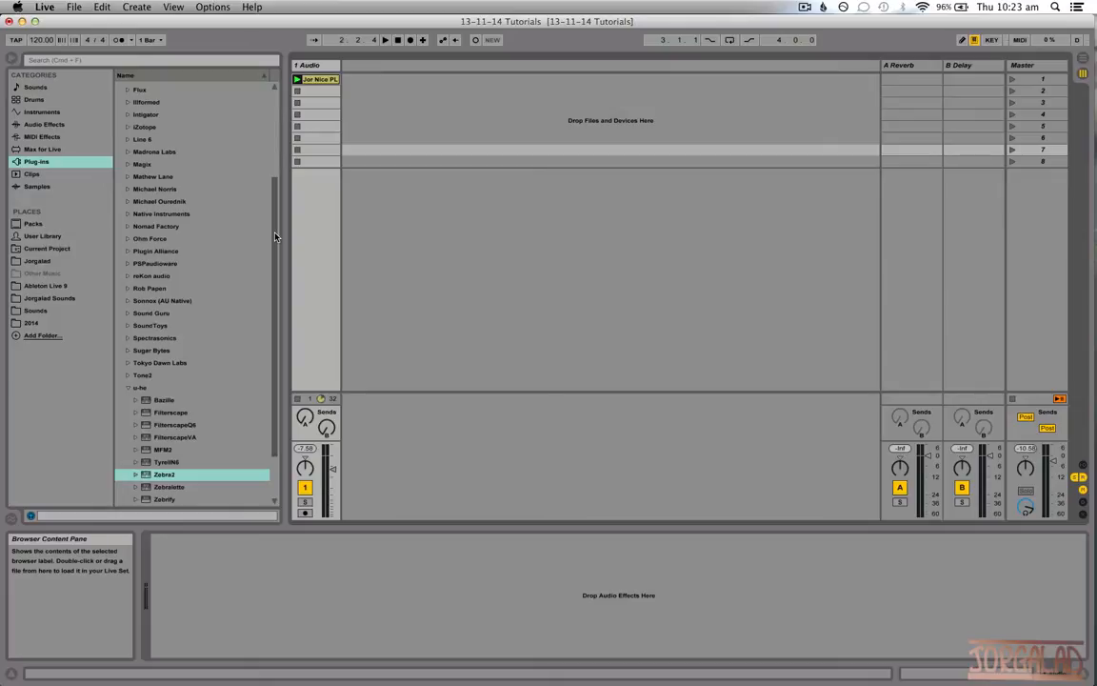
Load the Native Instruments Transient Master plug-in onto the 1 Audio track and close its window.
scroll(274, 250, up, 3)
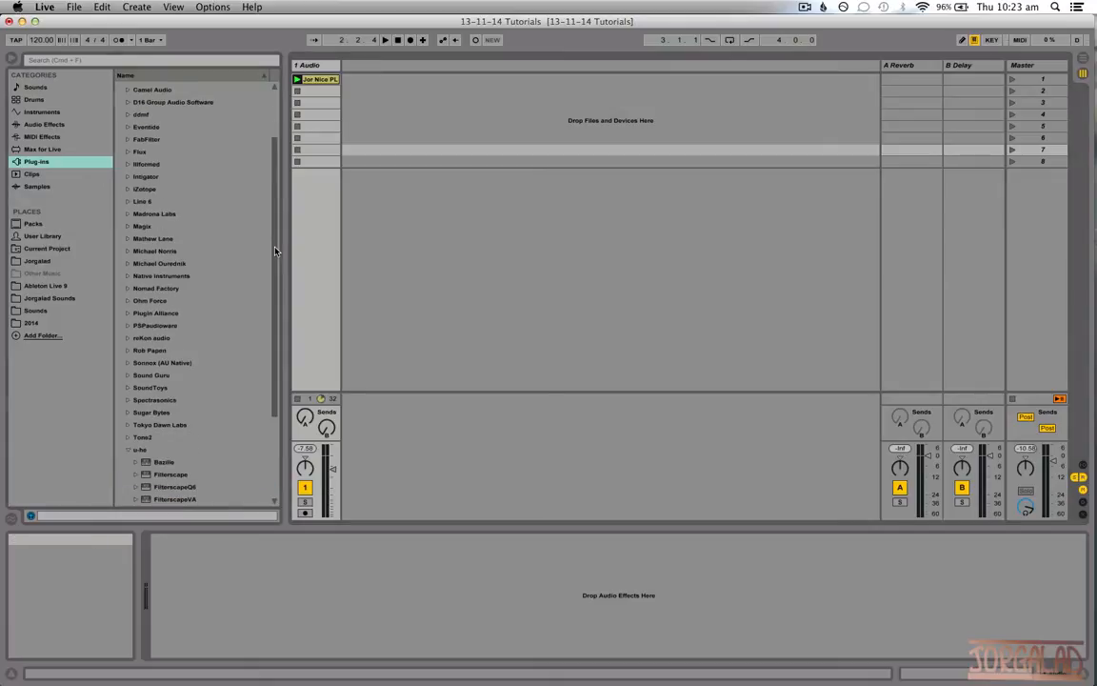
click(127, 276)
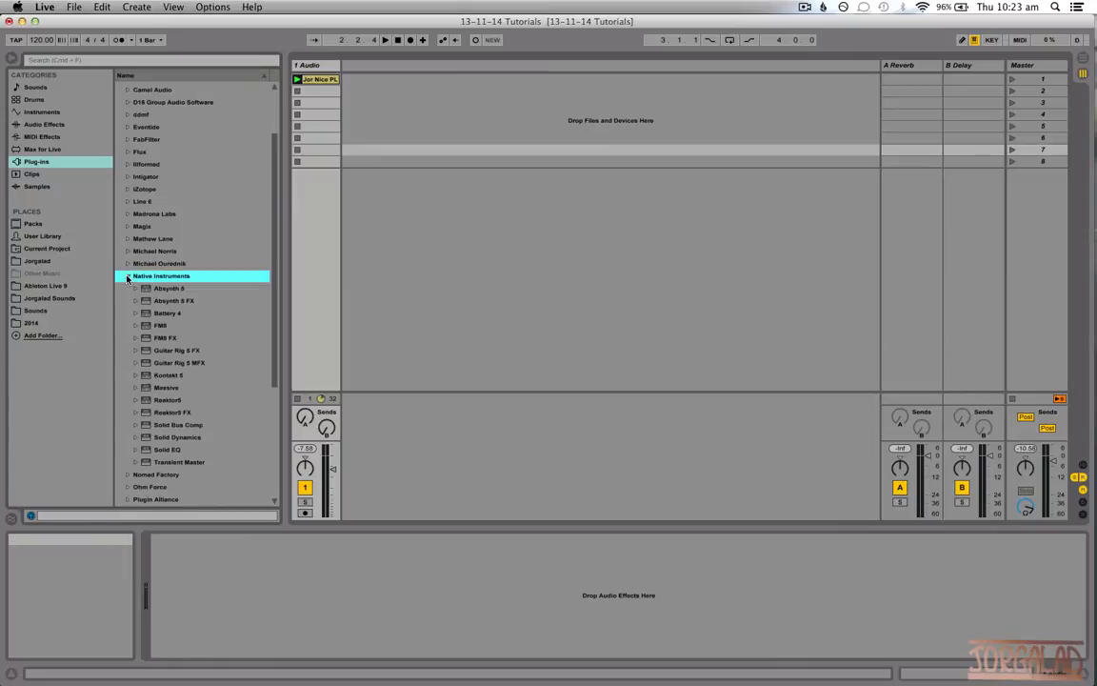
click(218, 462)
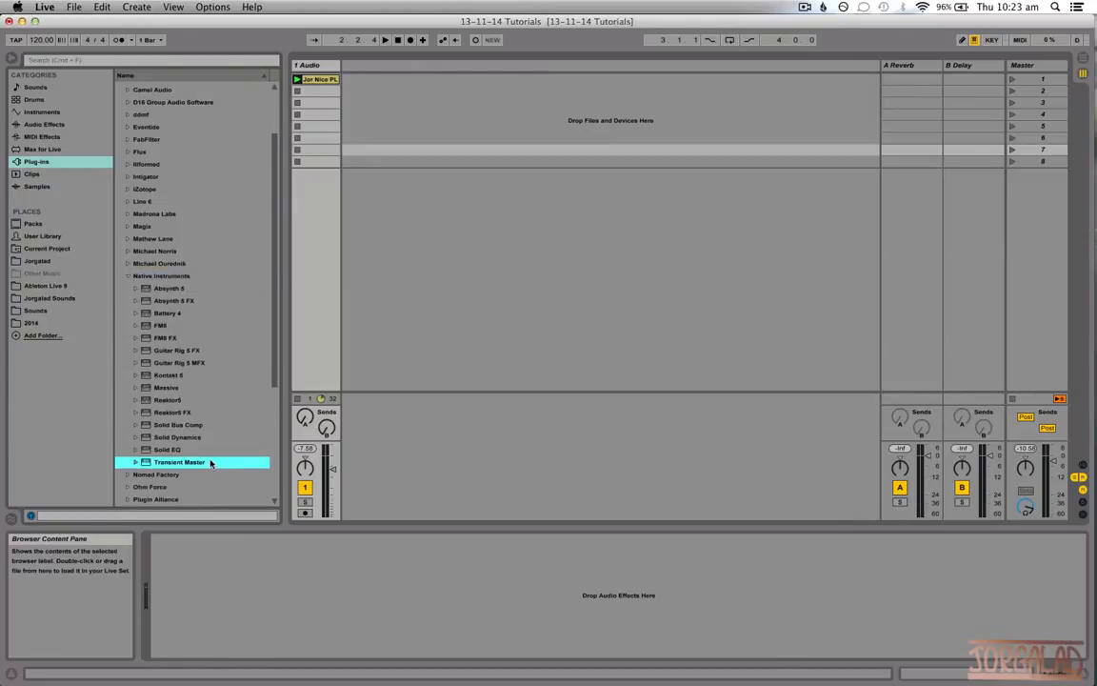
scroll(203, 412, down, 3)
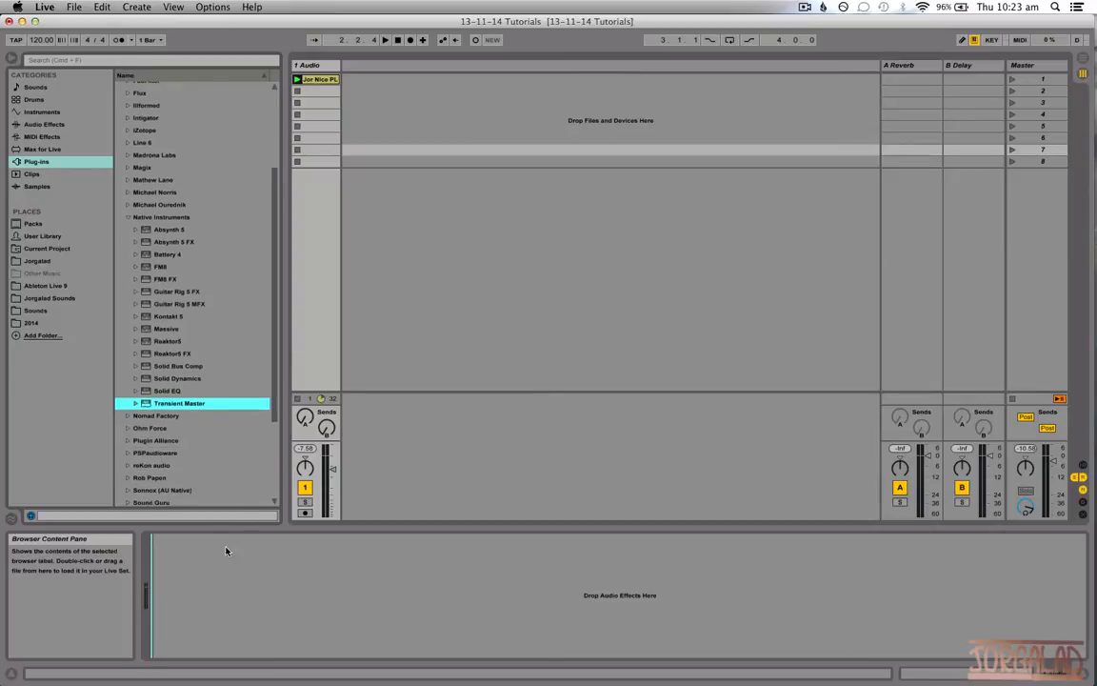
drag(226, 551, 225, 550)
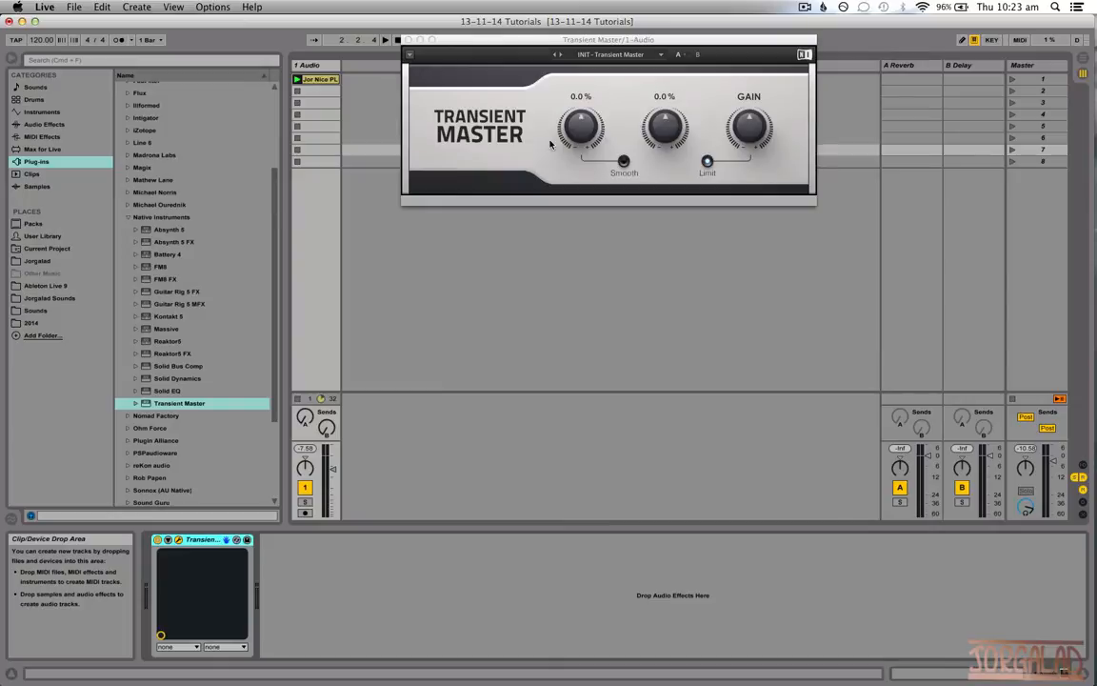
click(408, 40)
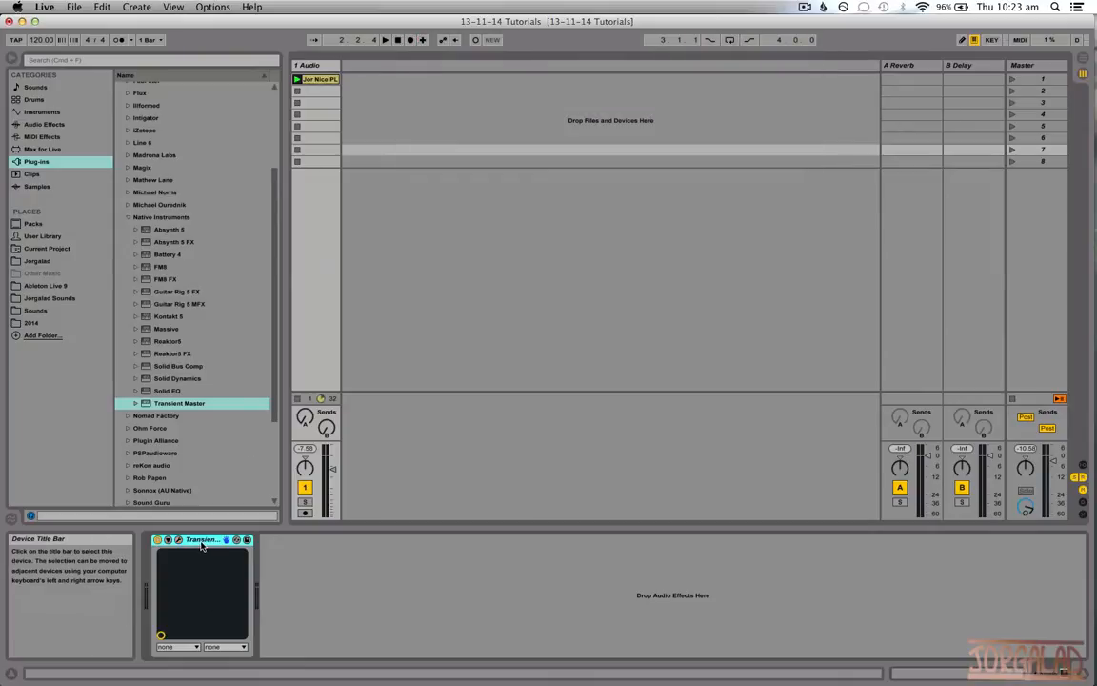
Insert a second audio track and load the iZotope Alloy 2 plug-in onto it.
key(super+t)
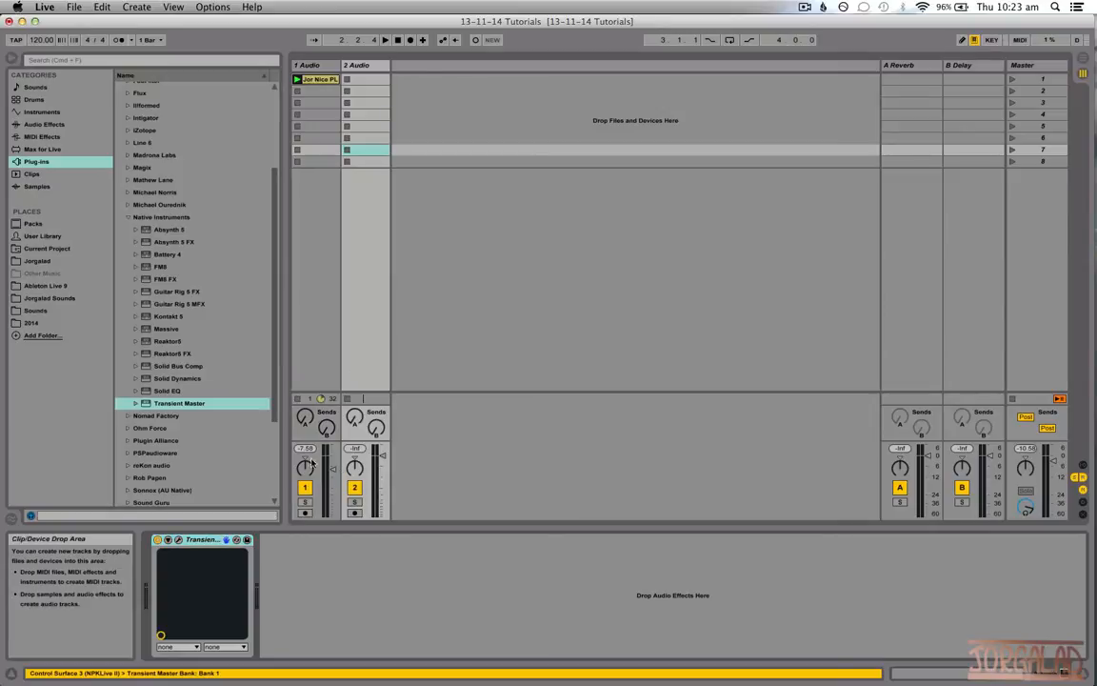
scroll(191, 410, up, 3)
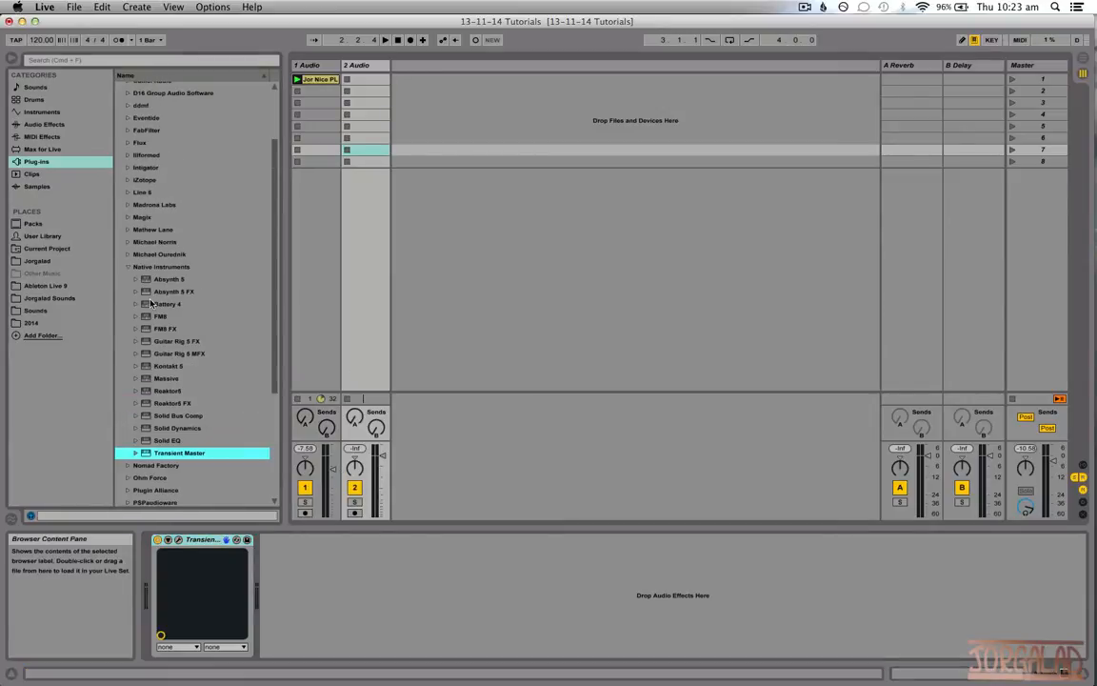
click(134, 178)
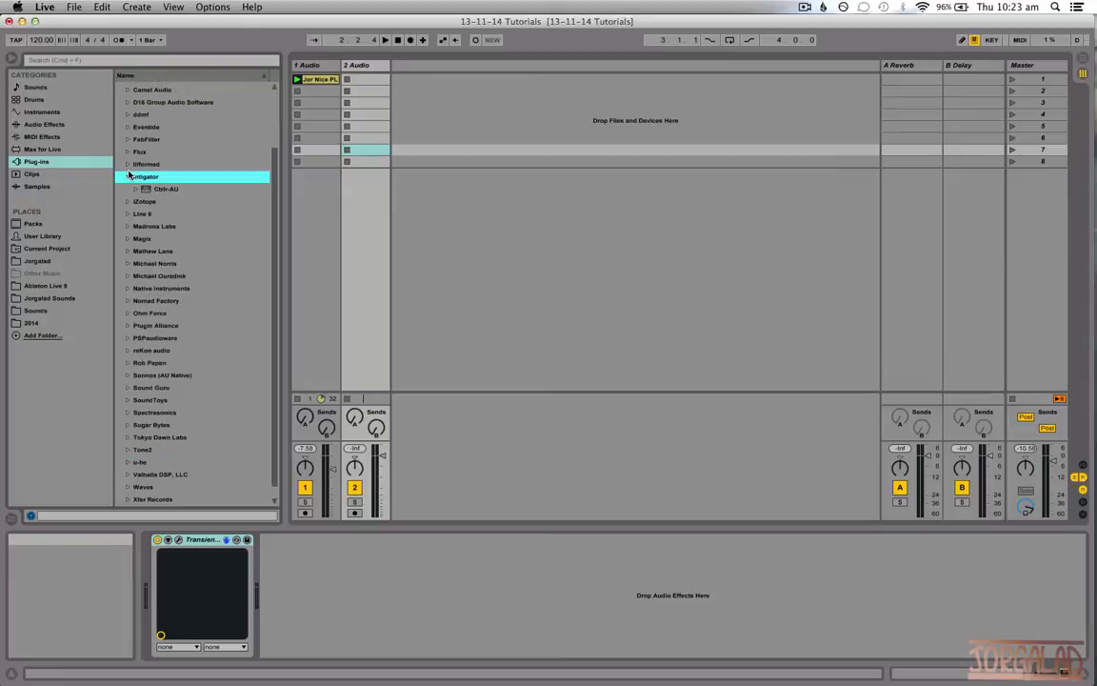
click(127, 202)
click(169, 201)
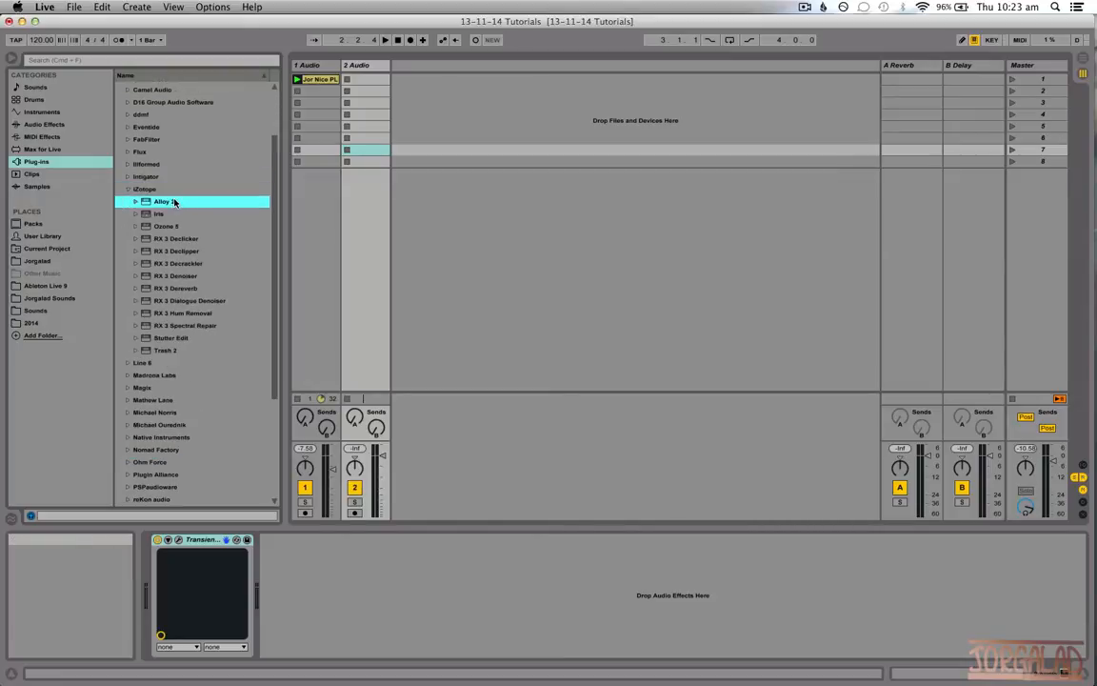
drag(359, 593, 338, 591)
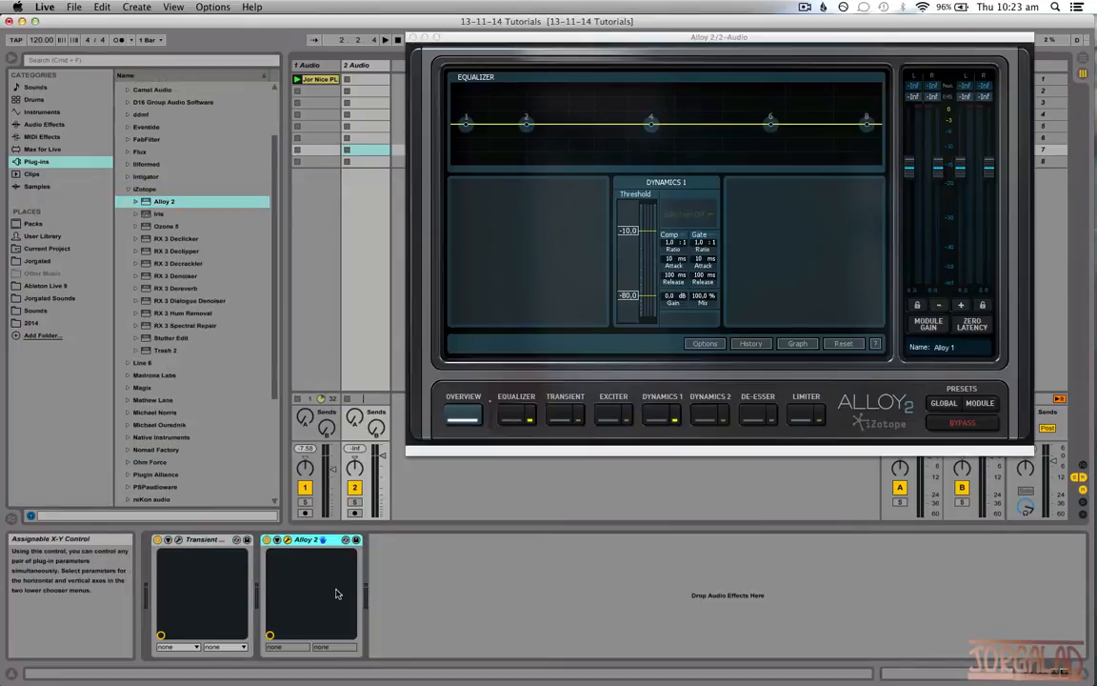
Remove Transient Master from the device chain and delete the 2 Audio track.
click(202, 545)
key(Delete)
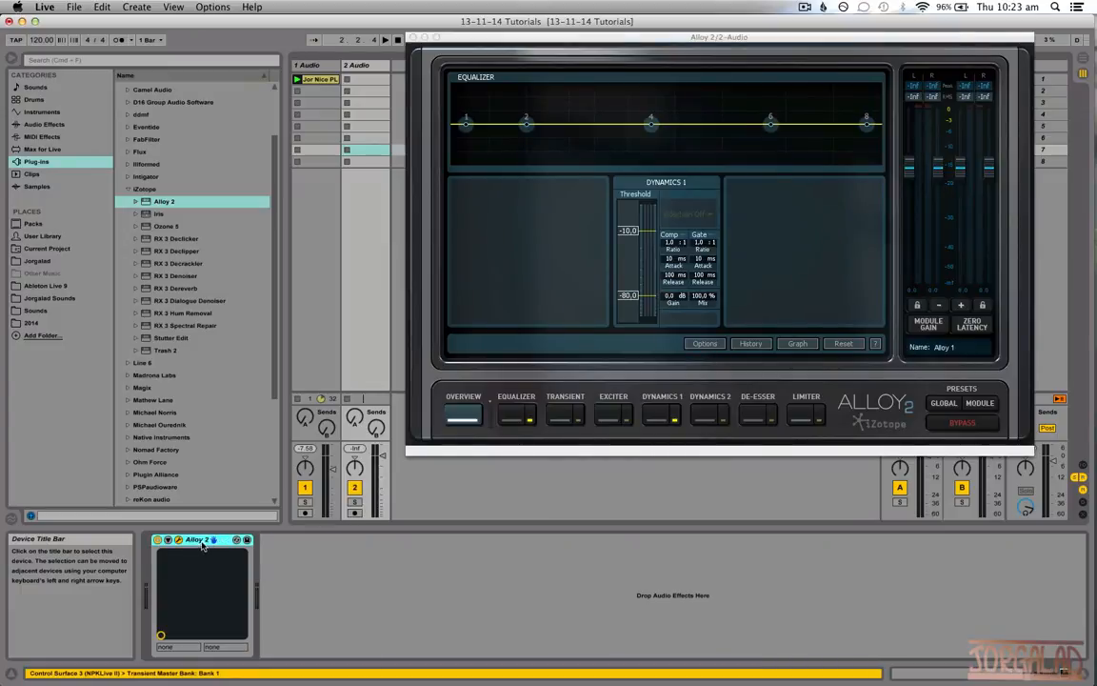
click(323, 67)
click(371, 67)
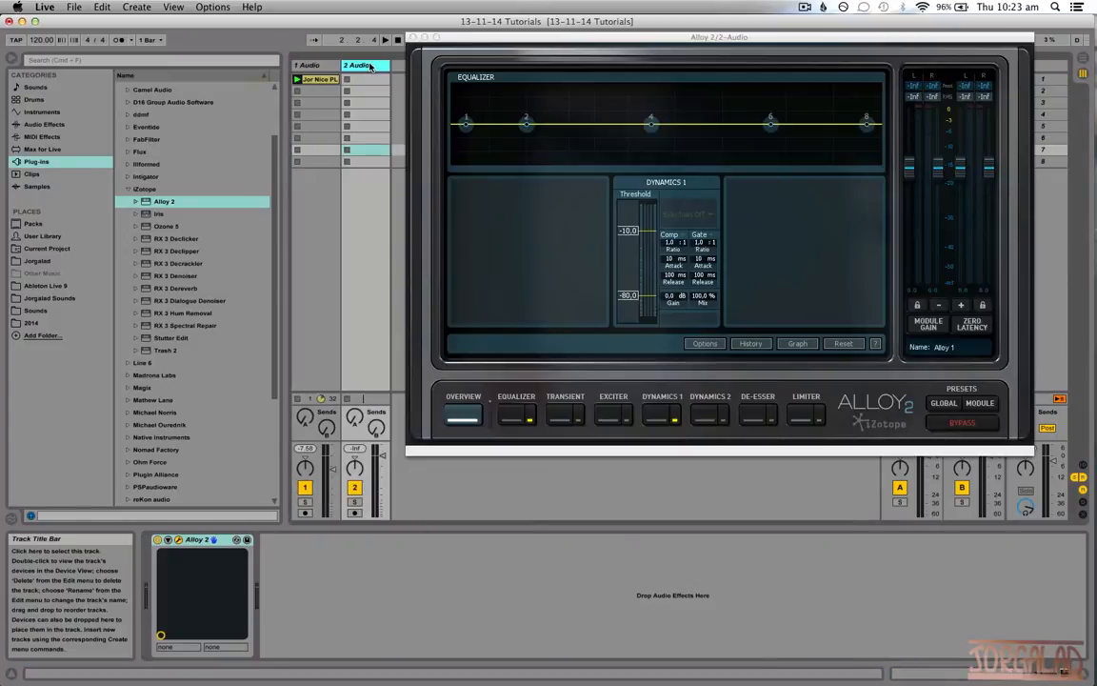
key(Delete)
Load Alloy 2 onto the 1 Audio track and switch off its Dynamics 1 module.
click(144, 204)
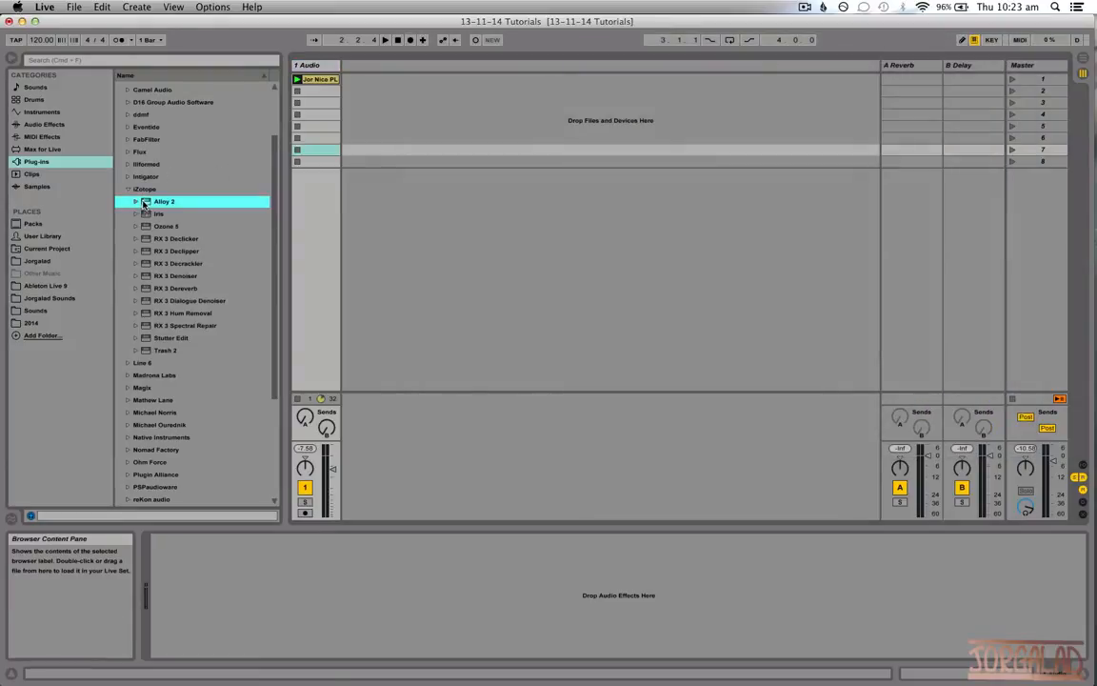
drag(260, 631, 257, 589)
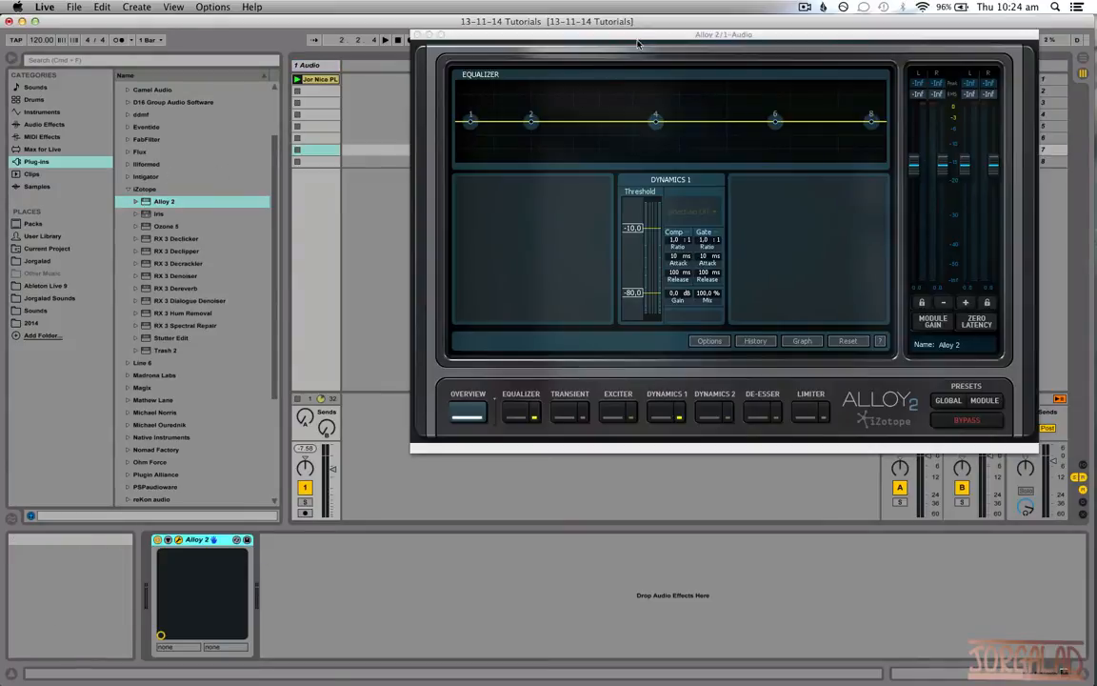
drag(634, 38, 505, 115)
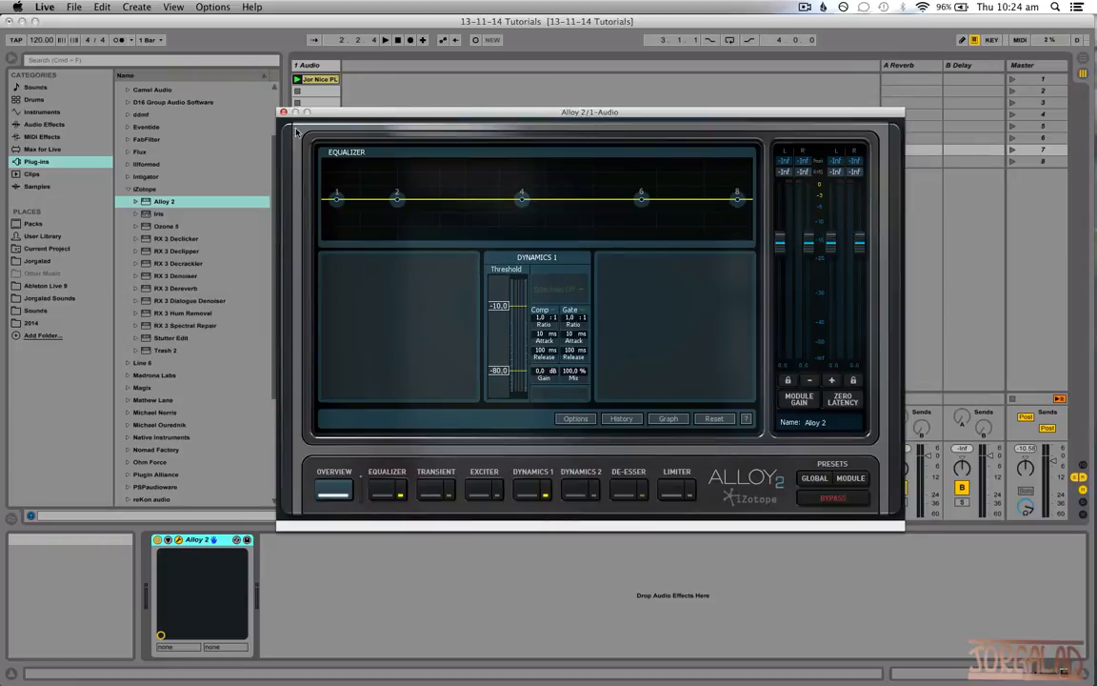
click(548, 495)
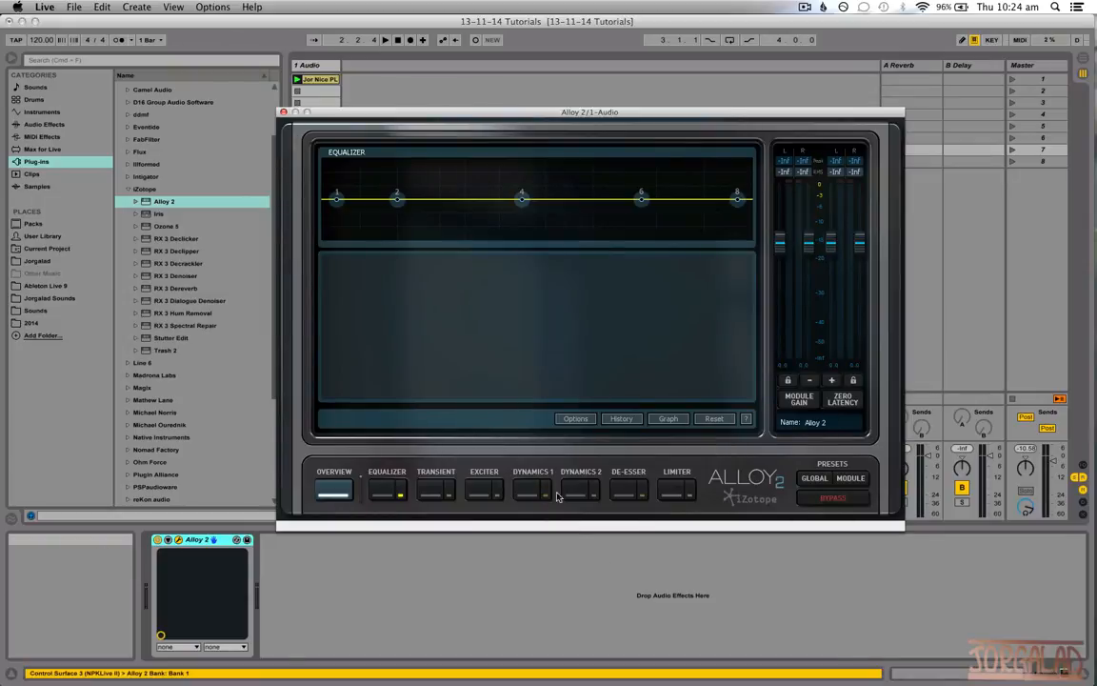
Play the clip in the 1 Audio track at a higher system volume and open Alloy 2's Equalizer module.
key(XF86AudioRaiseVolume)
click(298, 79)
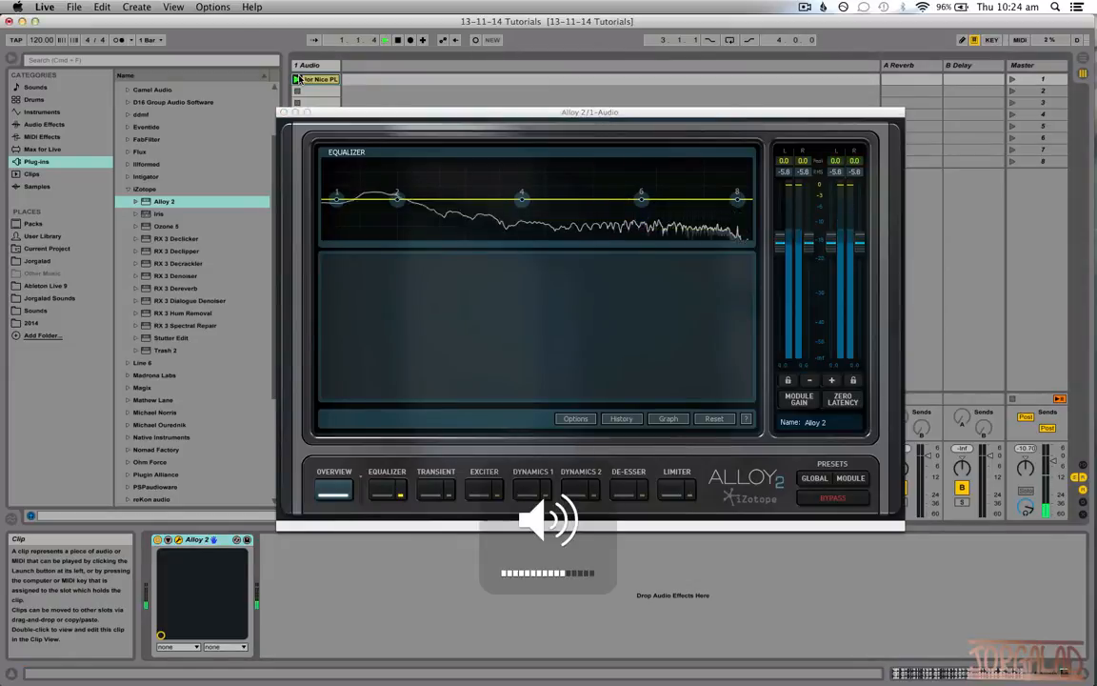
click(374, 494)
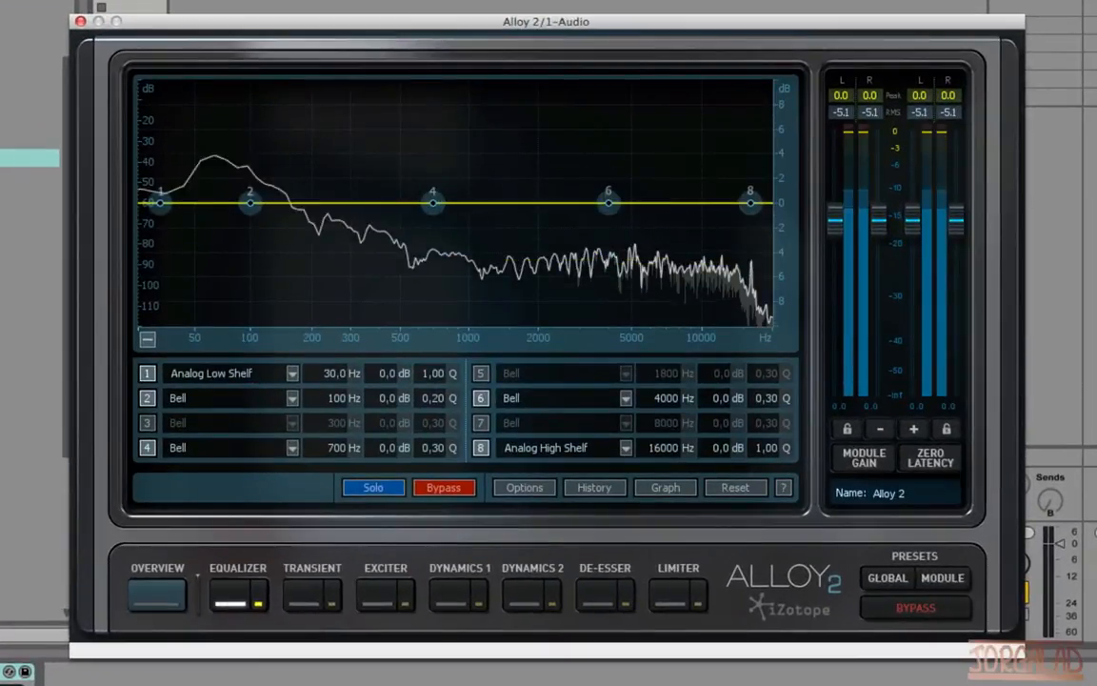
click(121, 4)
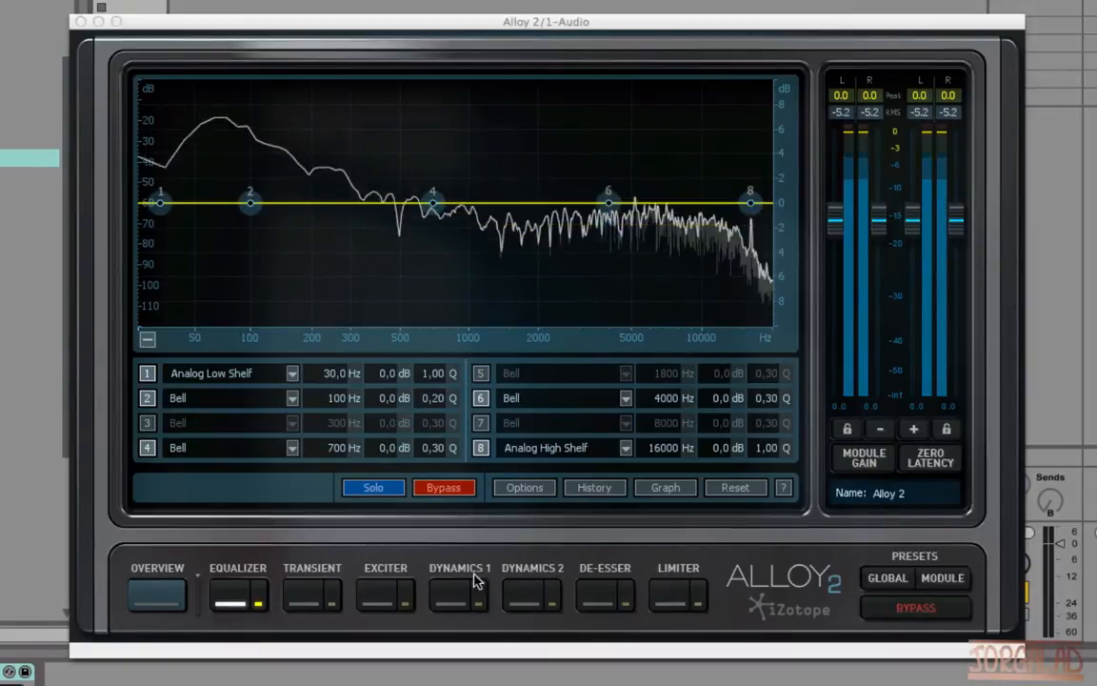
Look through the filter types of equalizer band 1 and lower Alloy 2's input gain to about -13.3 dB.
click(217, 373)
mouse_move(227, 339)
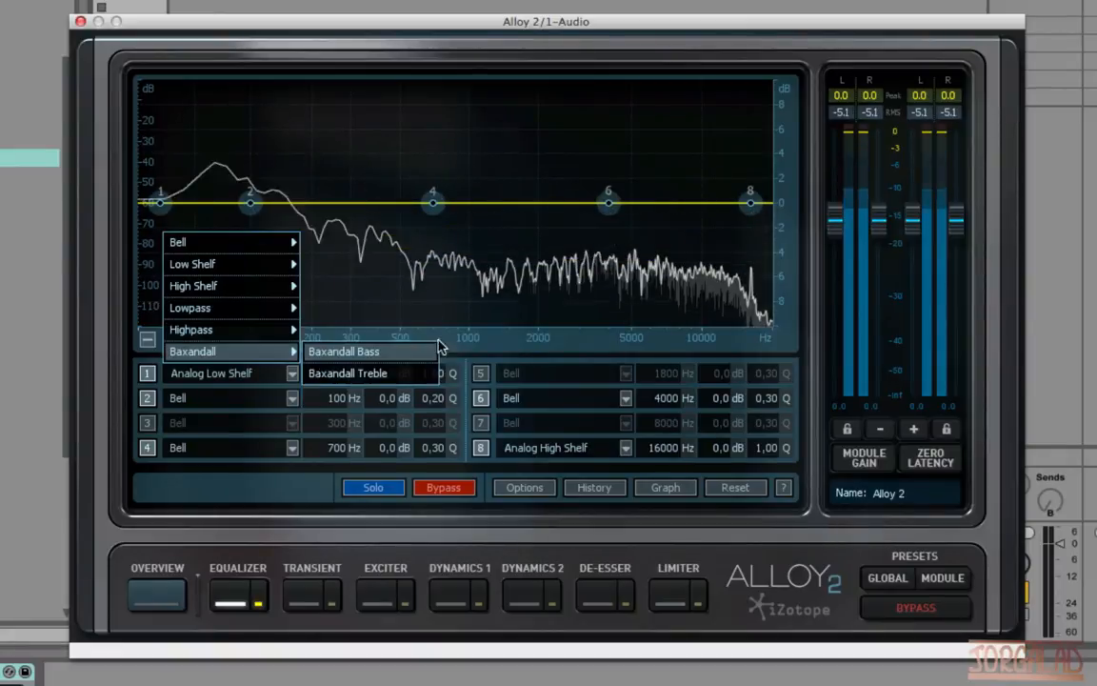
click(838, 229)
drag(838, 227, 843, 341)
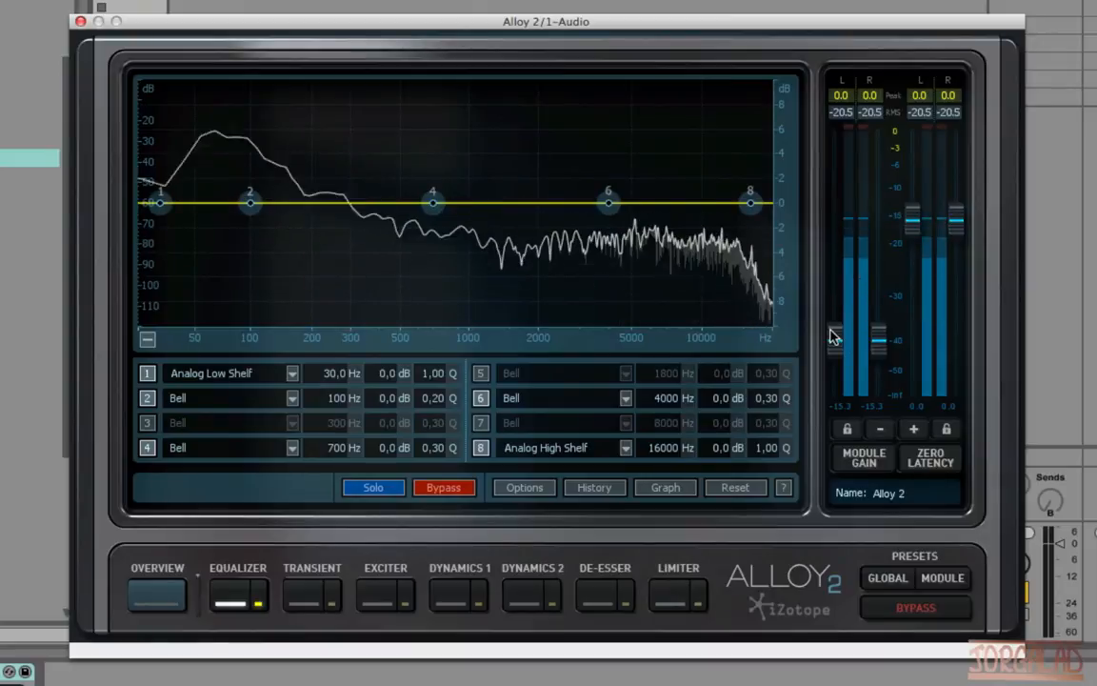
drag(831, 335, 840, 318)
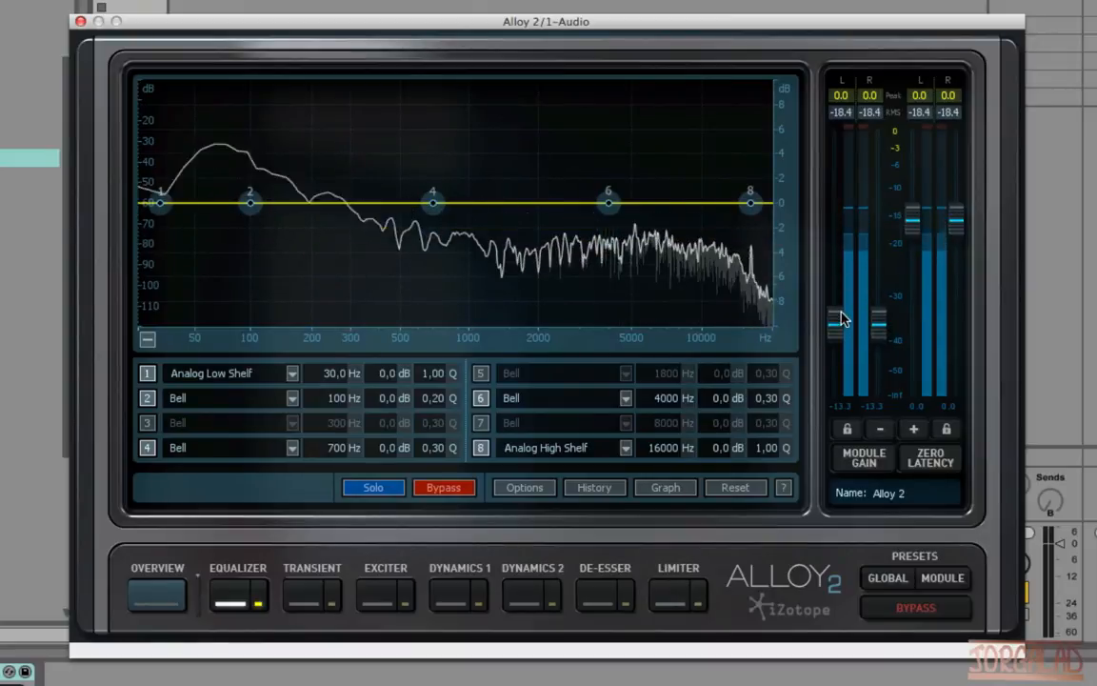
Change equalizer band 1 to the HP Flat highpass filter and set the input gain to about -5.1 dB.
click(228, 372)
mouse_move(232, 329)
click(335, 328)
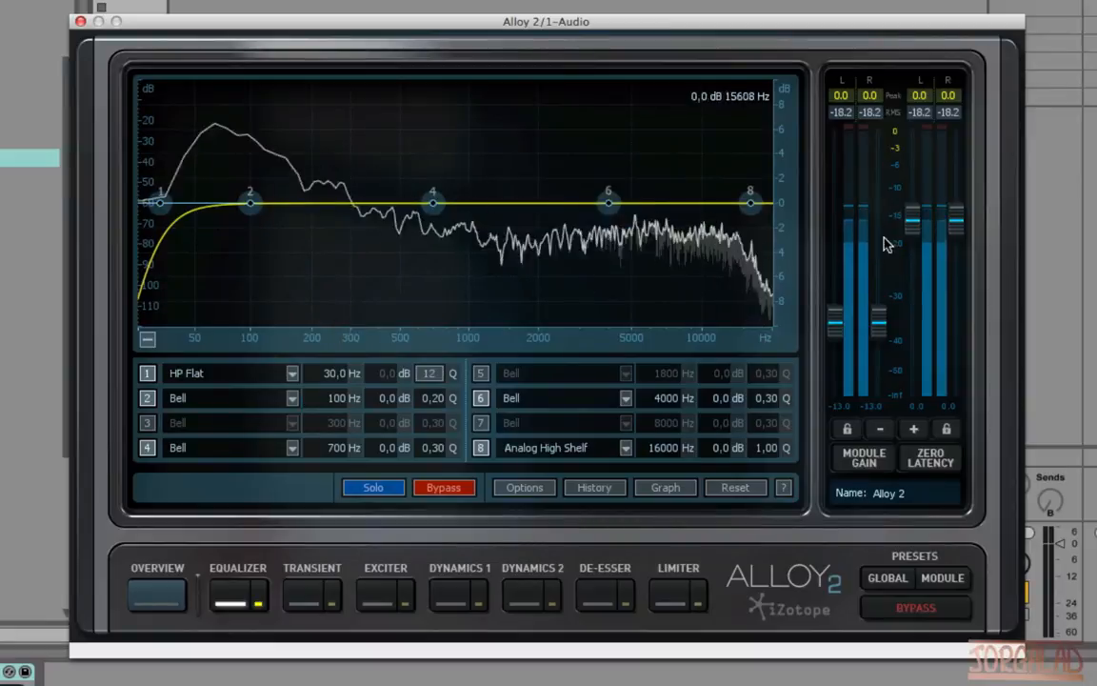
drag(838, 322, 836, 265)
Boost equalizer band 6 by 10 dB at about 66 Hz with Q 0.21 and lower the output gain to about -5.2 dB.
drag(608, 203, 220, 75)
scroll(224, 88, down, 10)
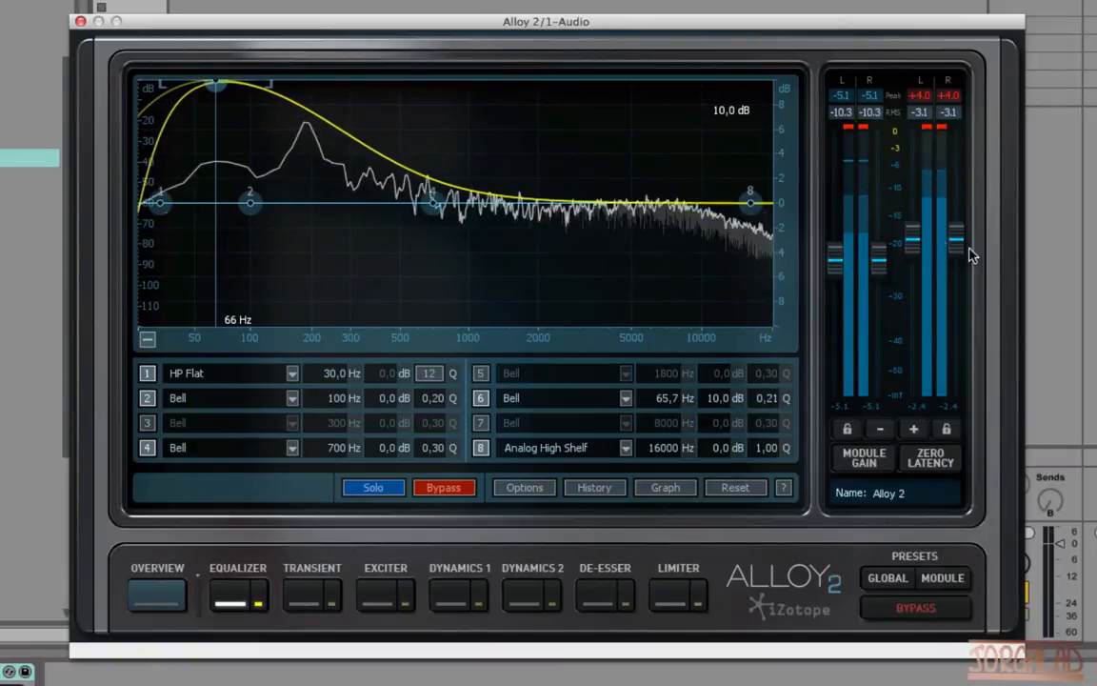
drag(914, 238, 915, 262)
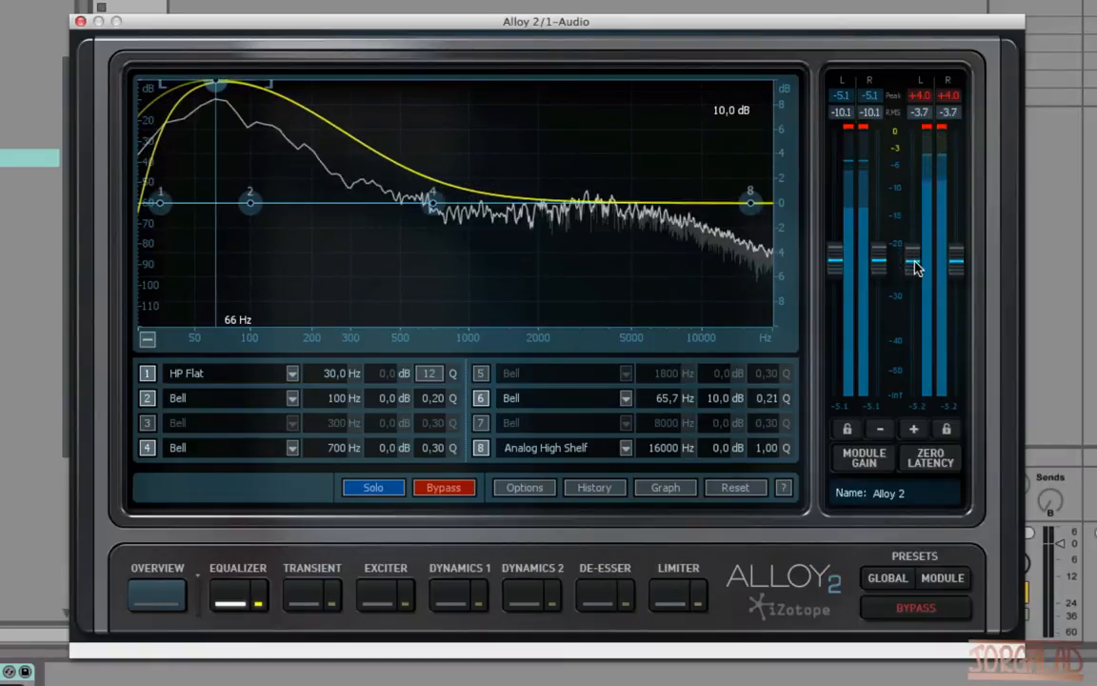
Enable multi-band processing in the Transient module and move its lower crossover to 187 Hz in the crossover view.
click(310, 600)
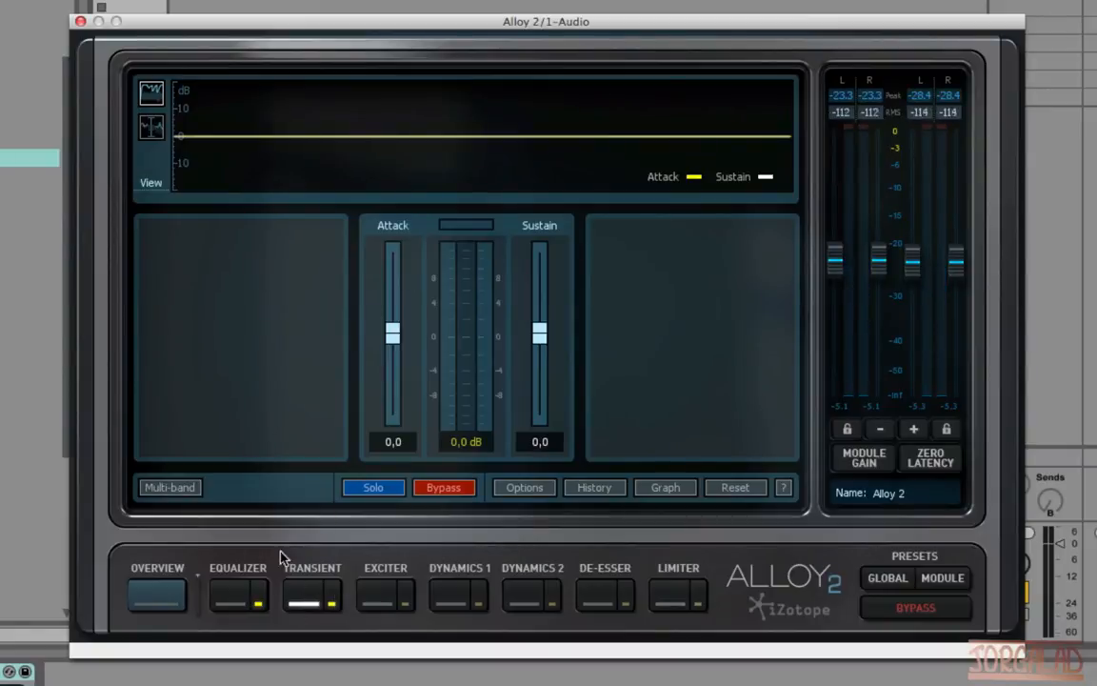
click(172, 487)
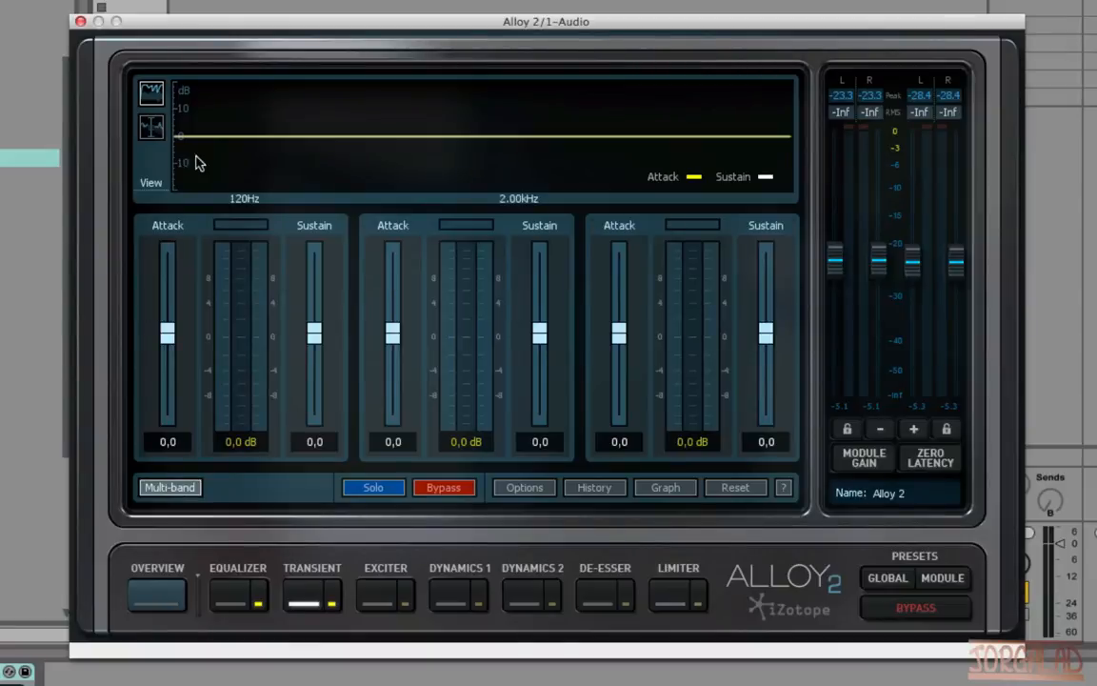
click(150, 125)
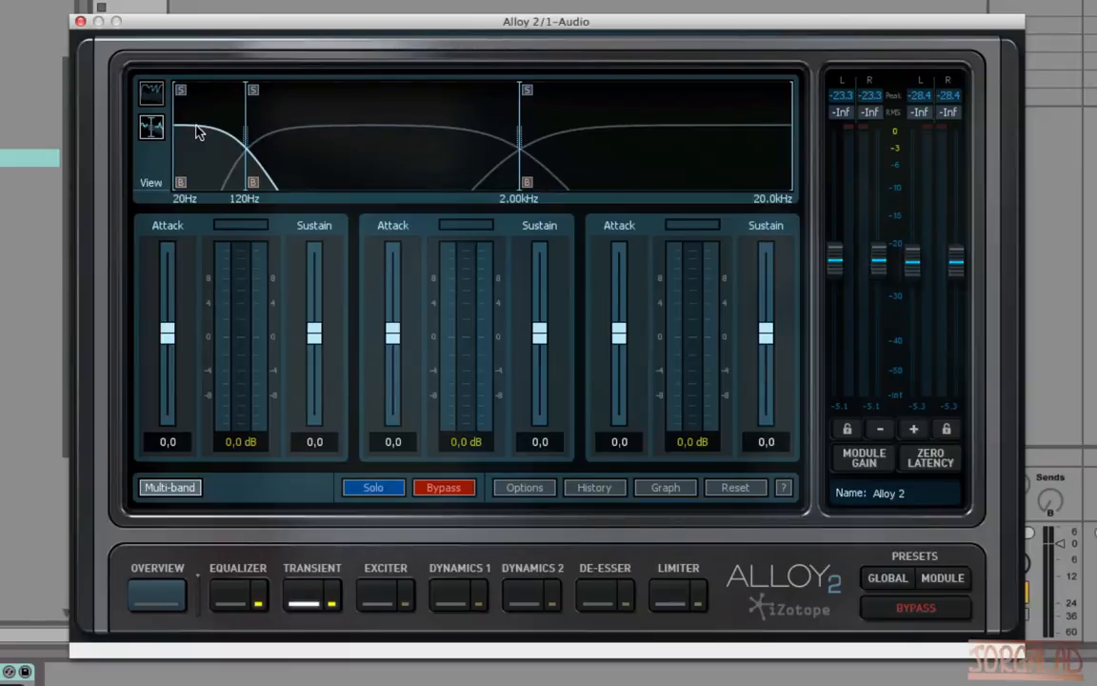
drag(249, 145, 281, 132)
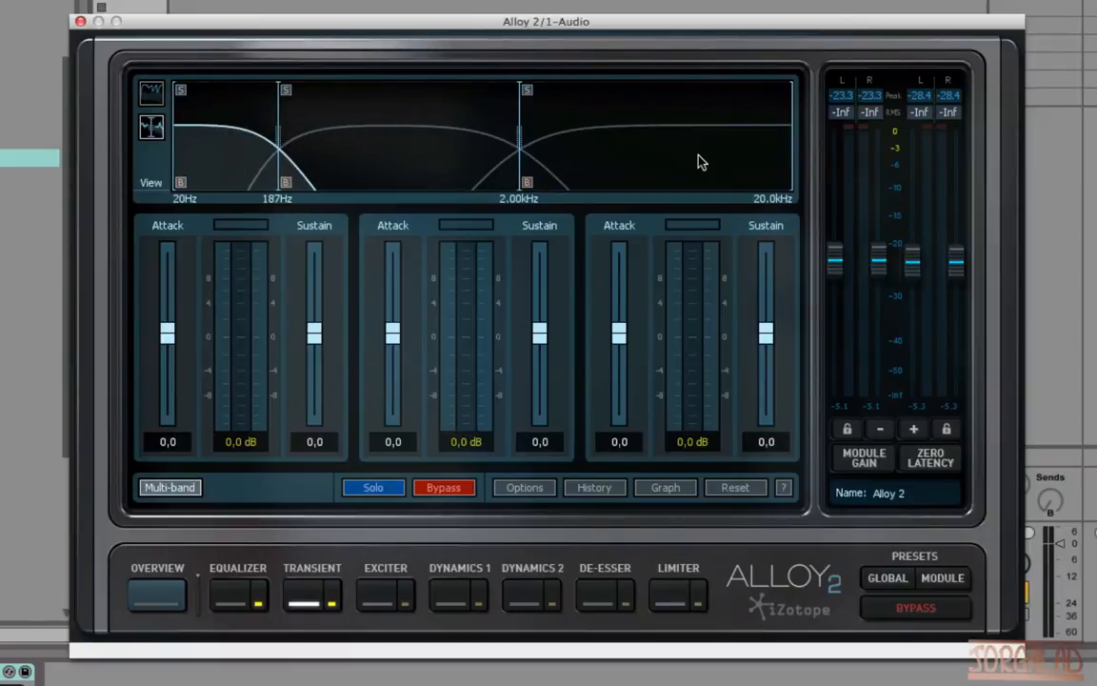
Set attack to 15.0 and sustain to -15.0 in the high and middle transient bands and move the upper crossover to 2.12 kHz.
click(620, 251)
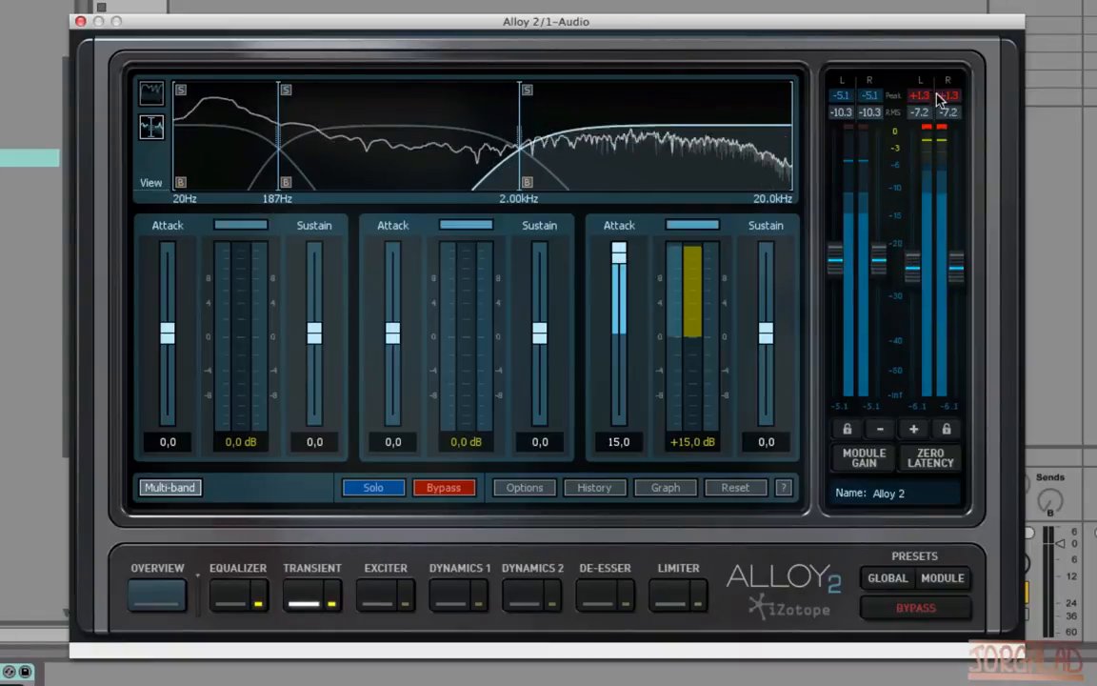
drag(765, 333, 730, 442)
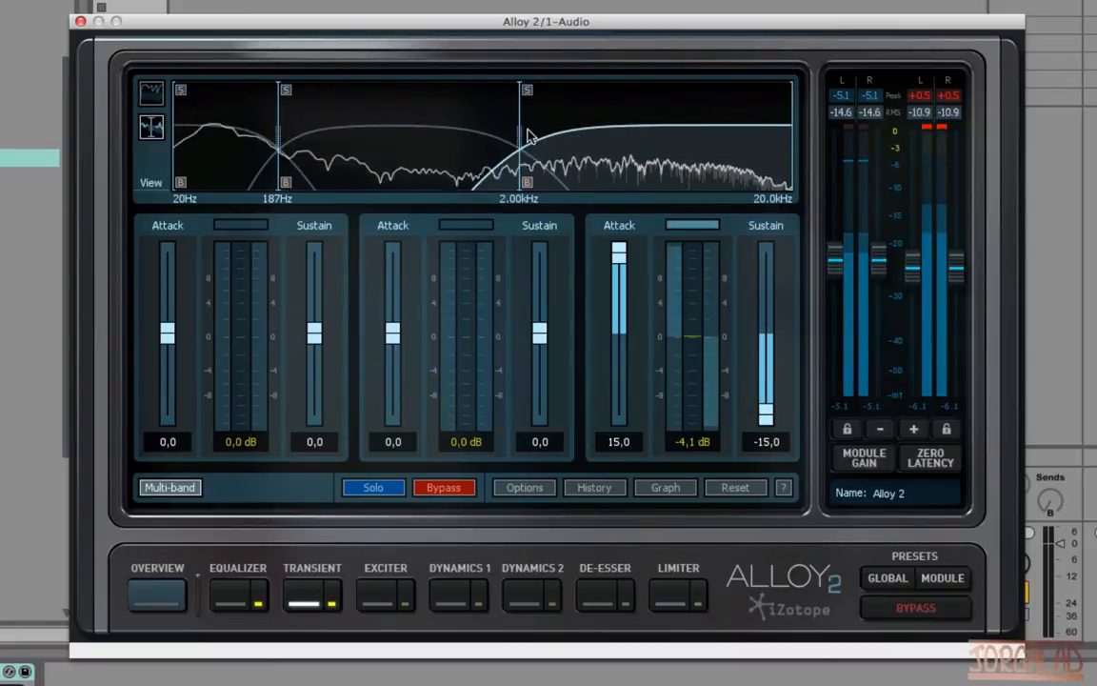
mouse_move(528, 91)
mouse_down()
mouse_move(407, 105)
mouse_move(522, 127)
mouse_move(534, 95)
mouse_up()
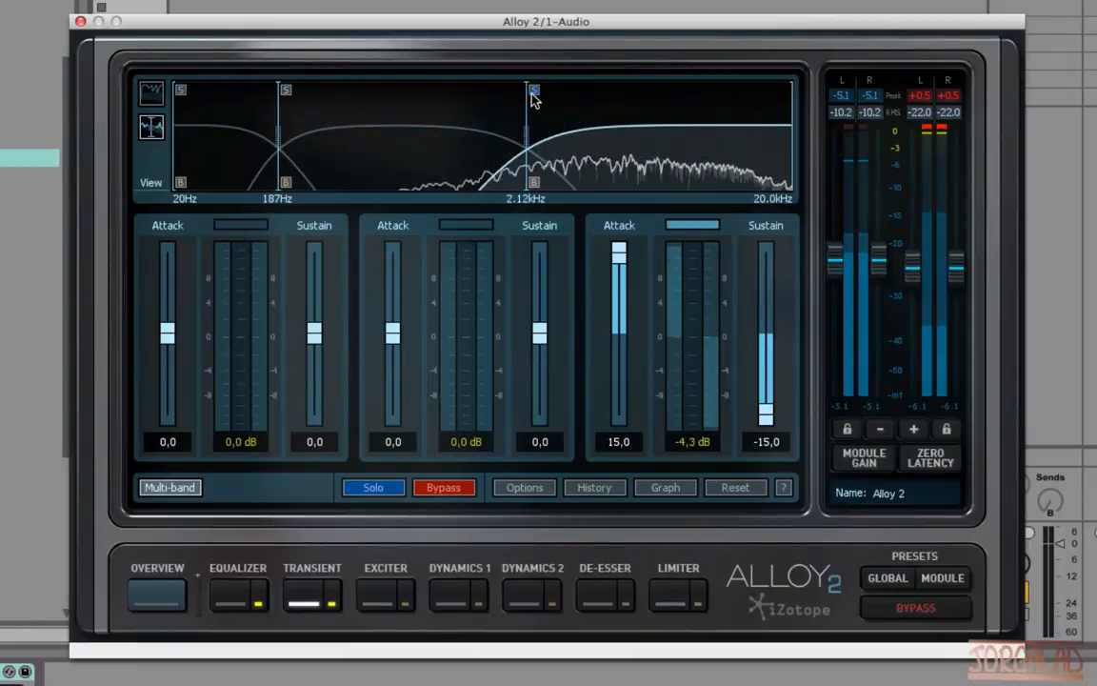
drag(391, 332, 380, 150)
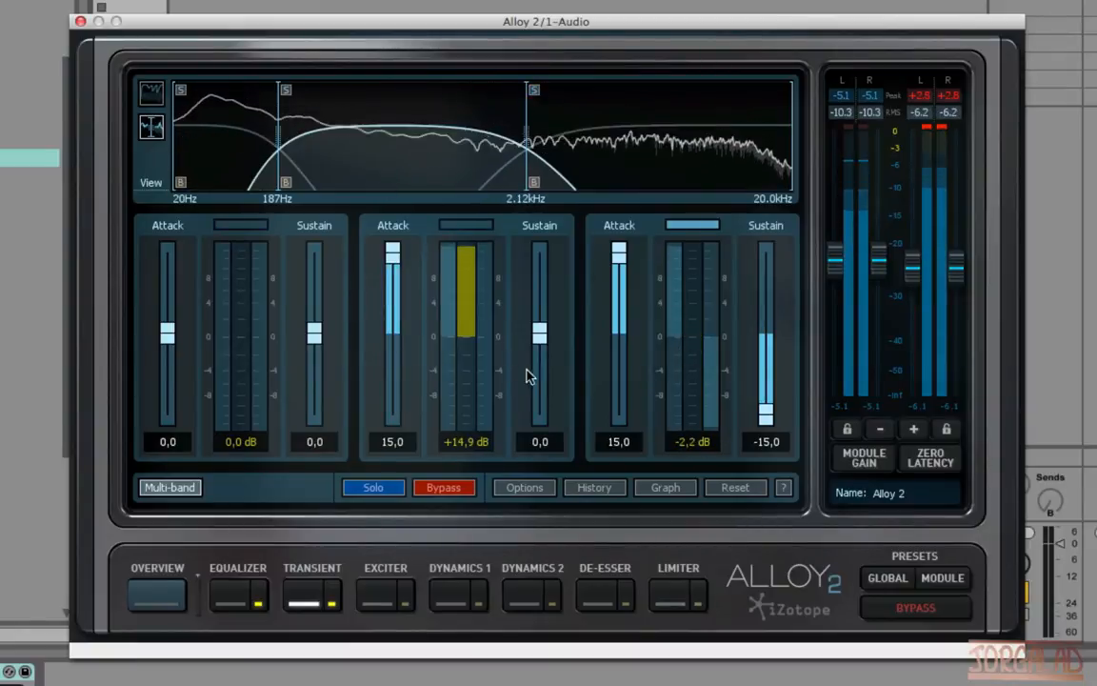
drag(549, 400, 539, 453)
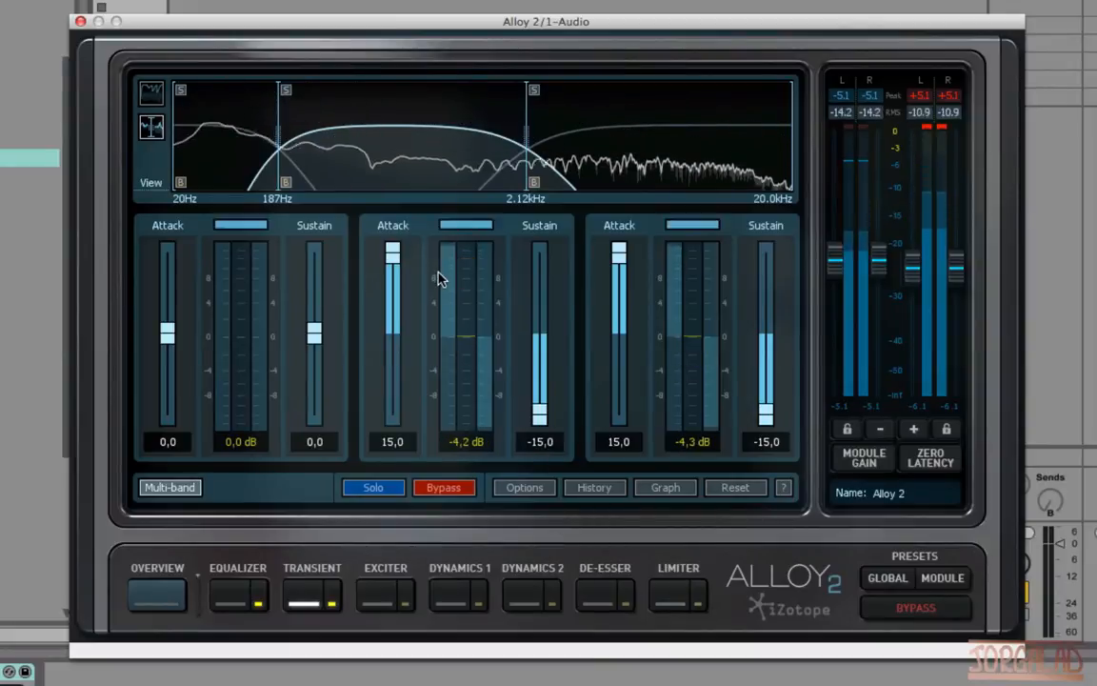
Move the lower transient crossover to 312 Hz, set the low band's attack to -15.0 and sustain to 15.0, and lower the output gain to -8.4 dB.
drag(283, 140, 321, 138)
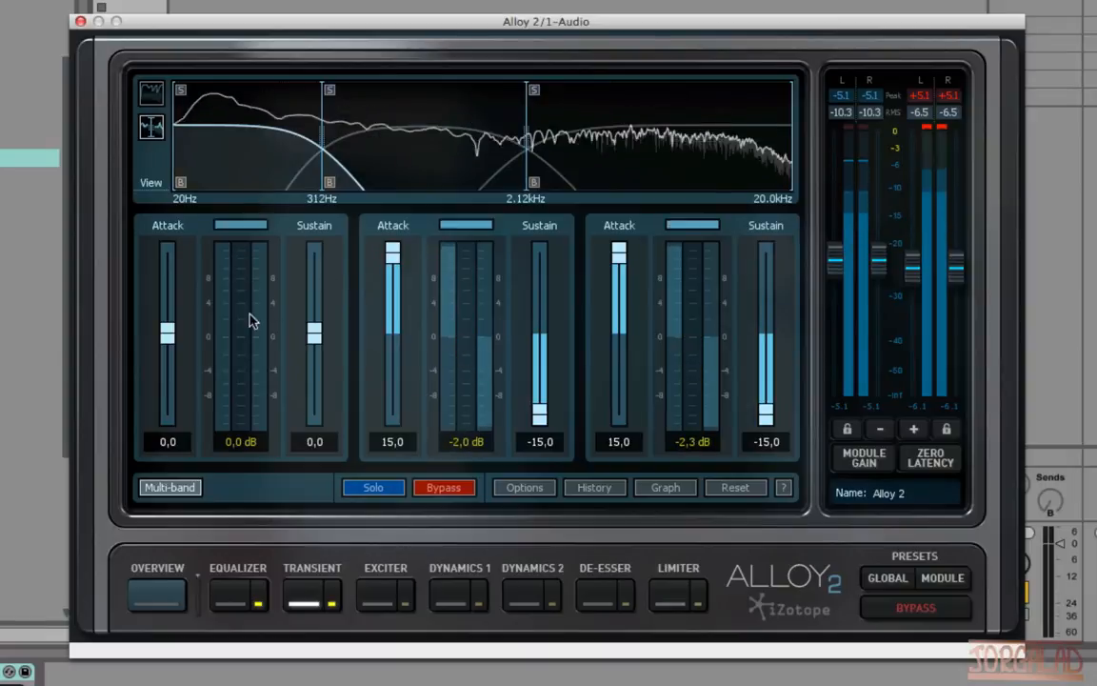
drag(172, 345, 177, 440)
drag(319, 338, 316, 237)
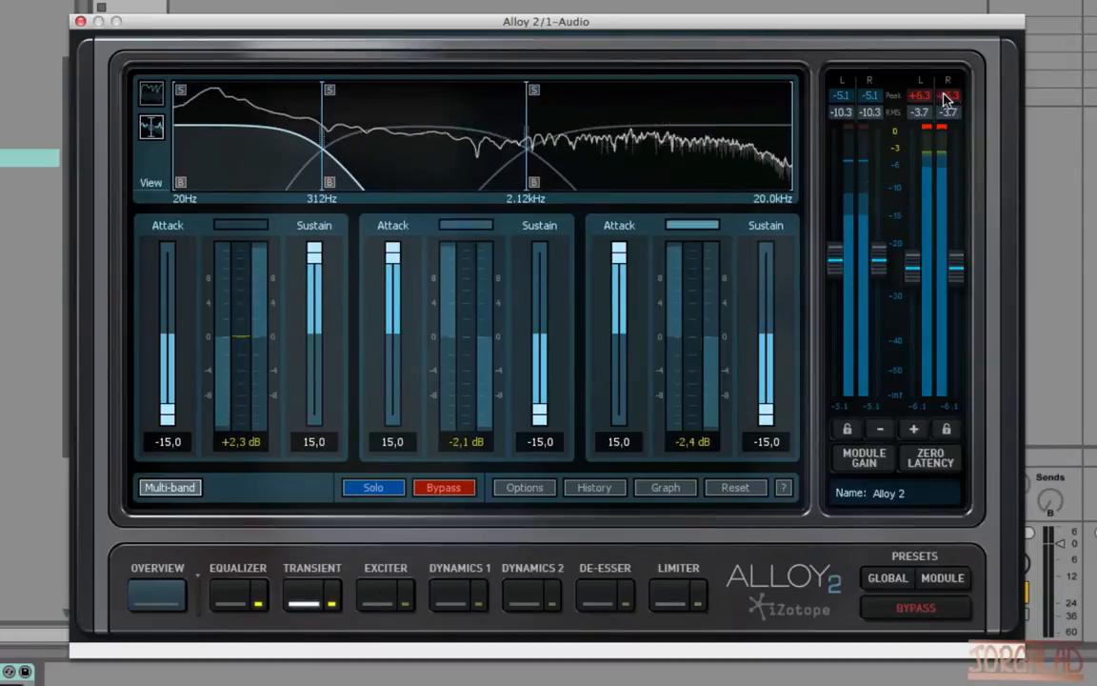
drag(919, 263, 914, 280)
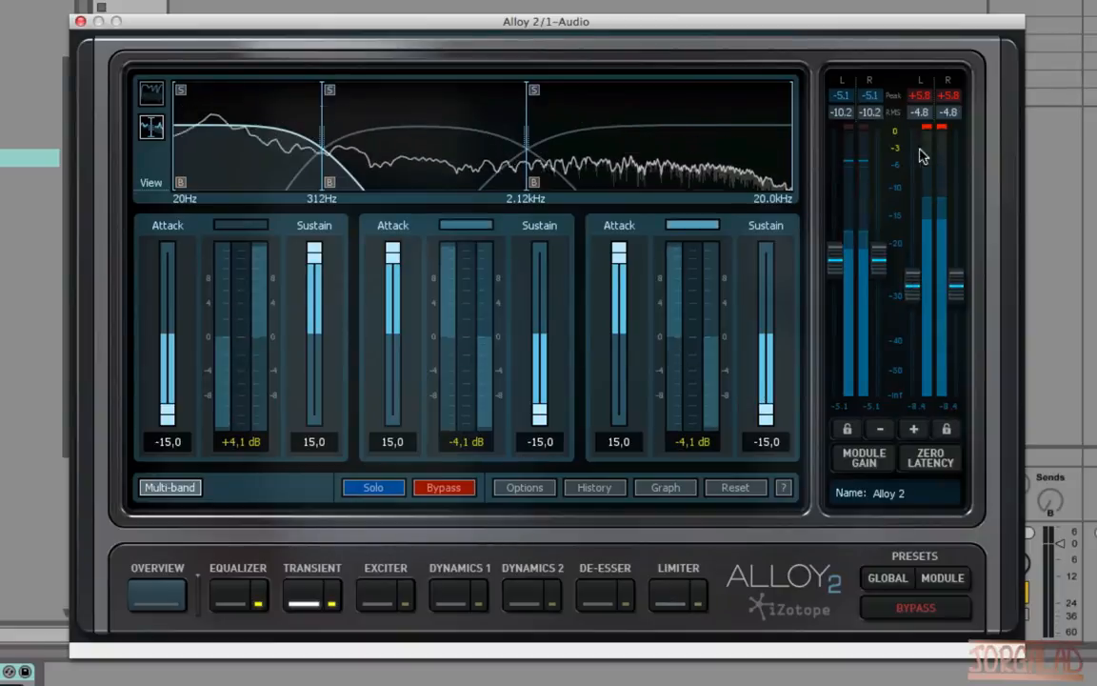
Enable the Limiter with threshold -2.0 and margin -0.3, and set the output gain to 0 dB and the input gain to about -8.6 dB.
click(669, 595)
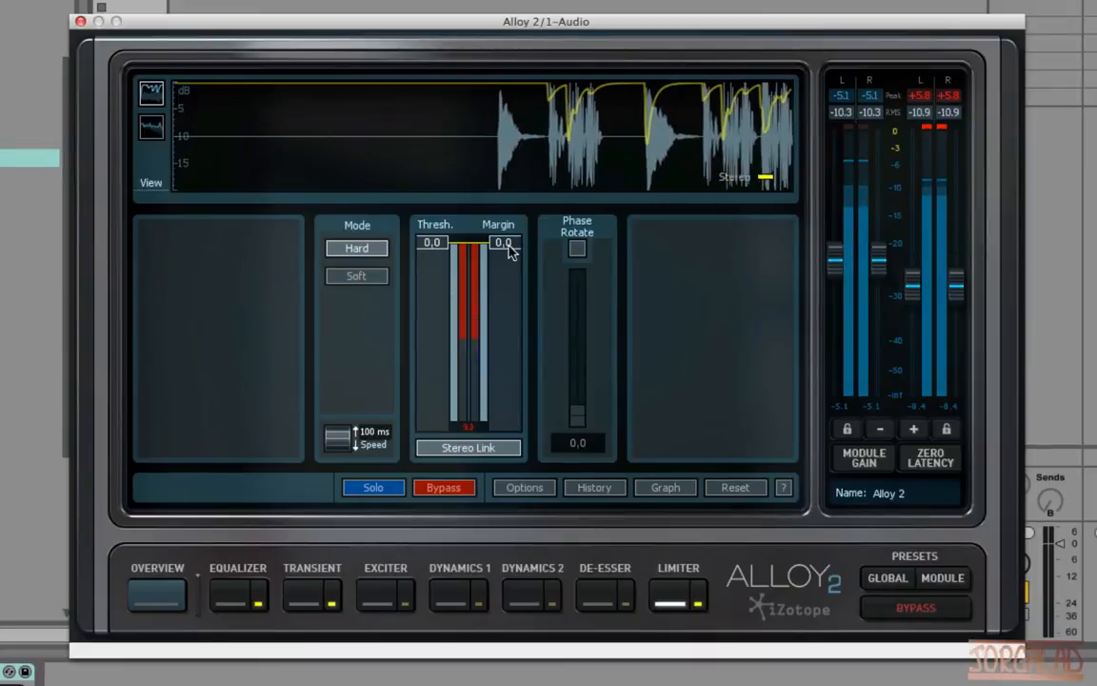
drag(505, 245, 444, 293)
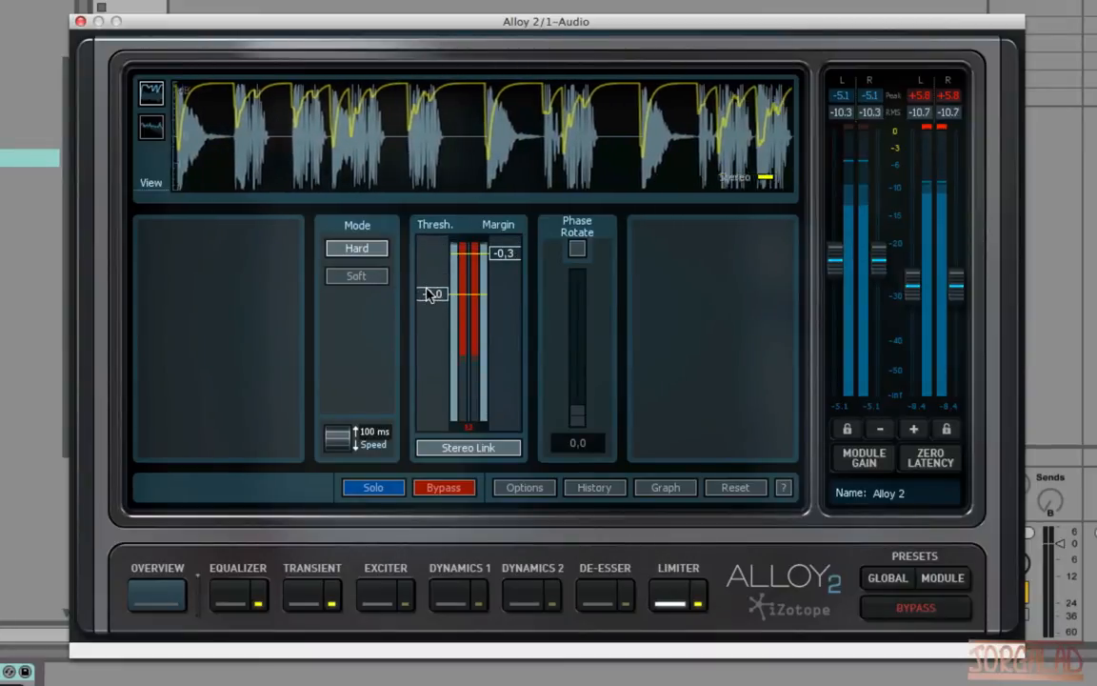
click(922, 408)
text(0)
key(Return)
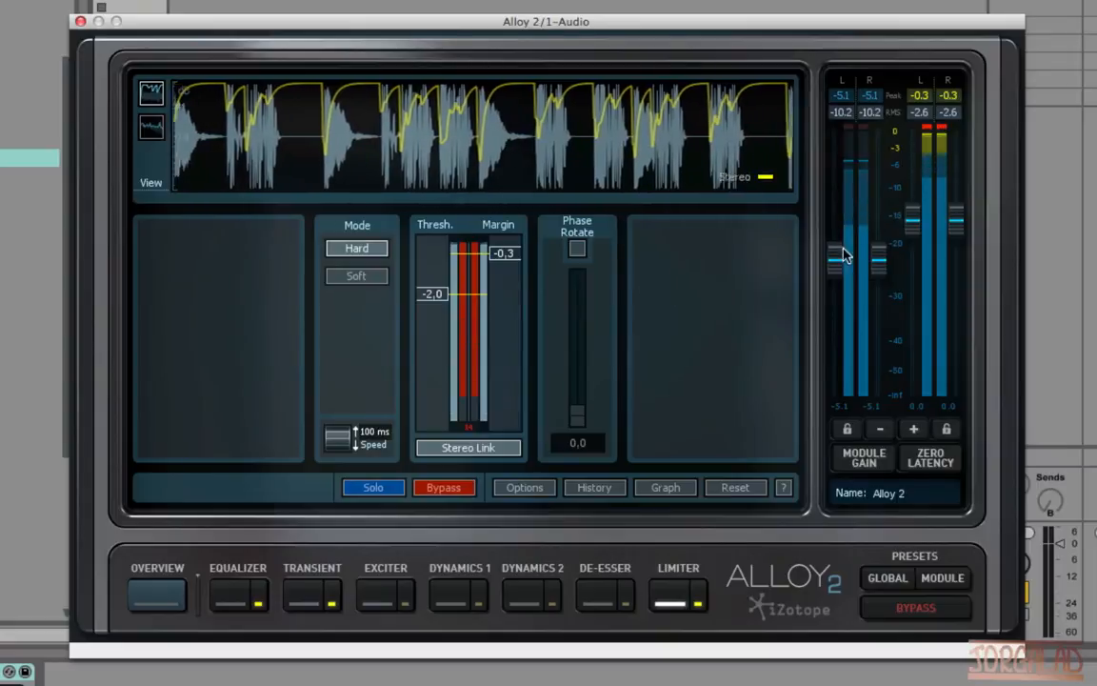
drag(836, 256, 849, 286)
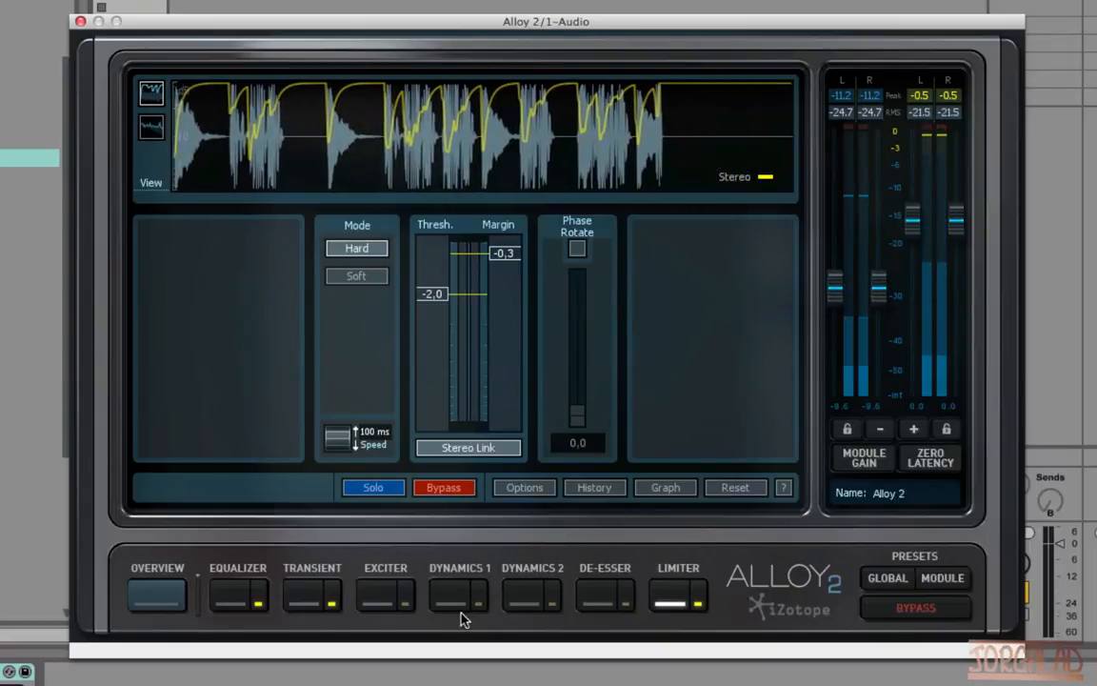
Enable the Exciter module, shift its character strongly towards Tube and set the drive to 4.9.
click(430, 600)
click(376, 596)
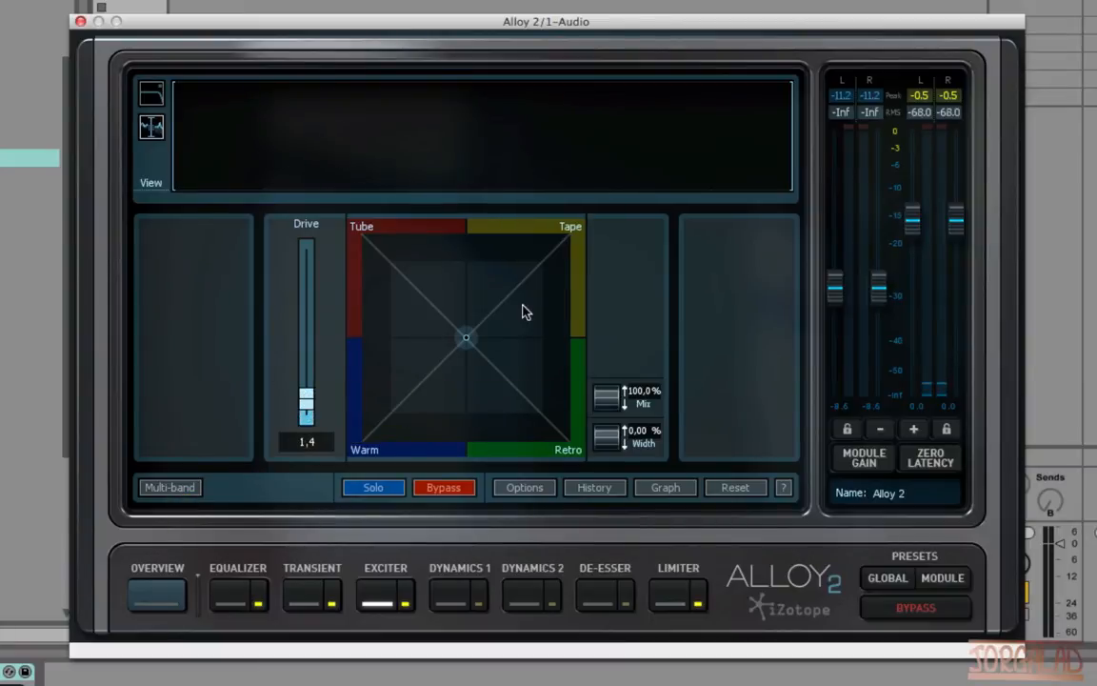
drag(466, 338, 382, 278)
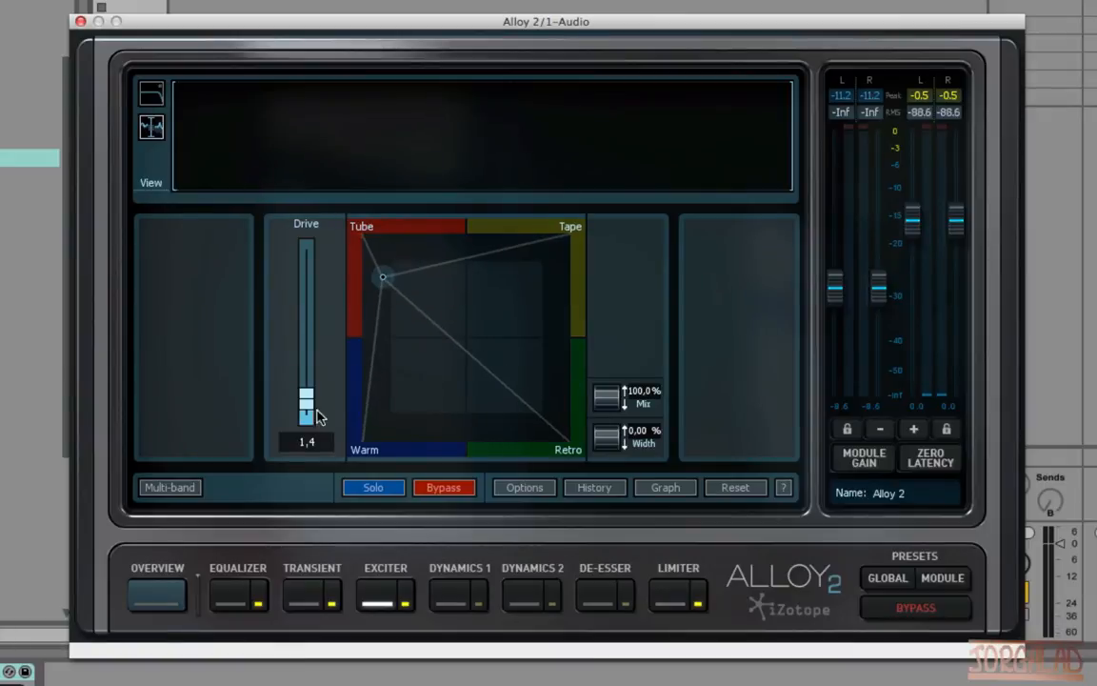
drag(316, 414, 307, 367)
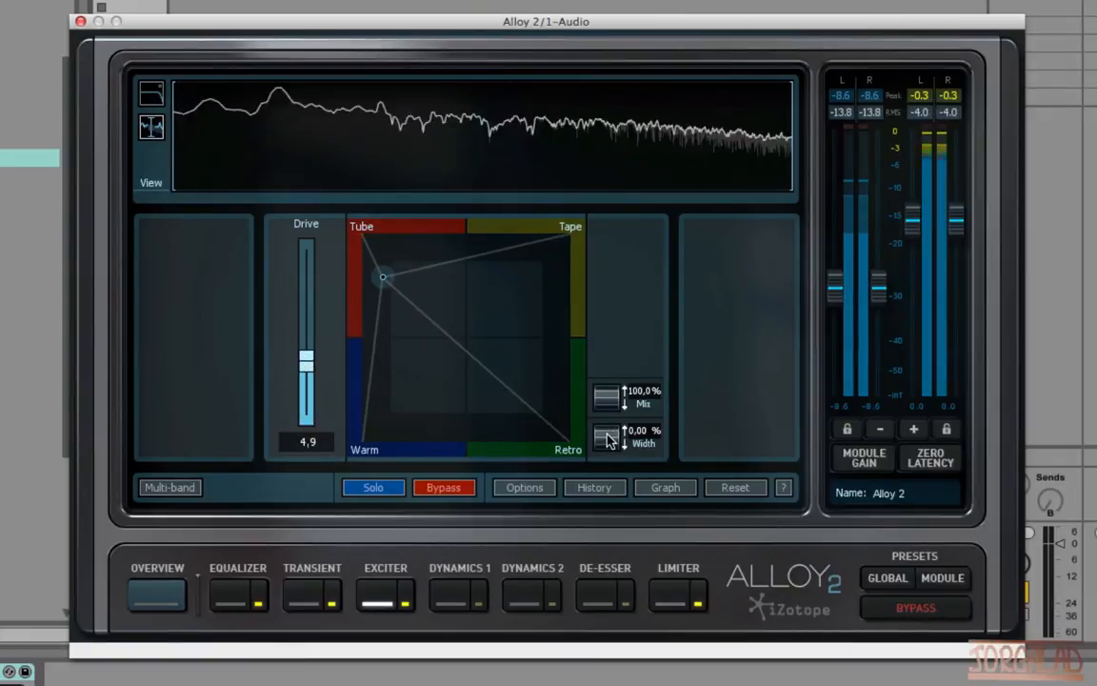
Try extreme stereo width settings in the Exciter, including -100 %, and reset the width to 0 %.
drag(607, 436, 655, 124)
drag(610, 444, 614, 662)
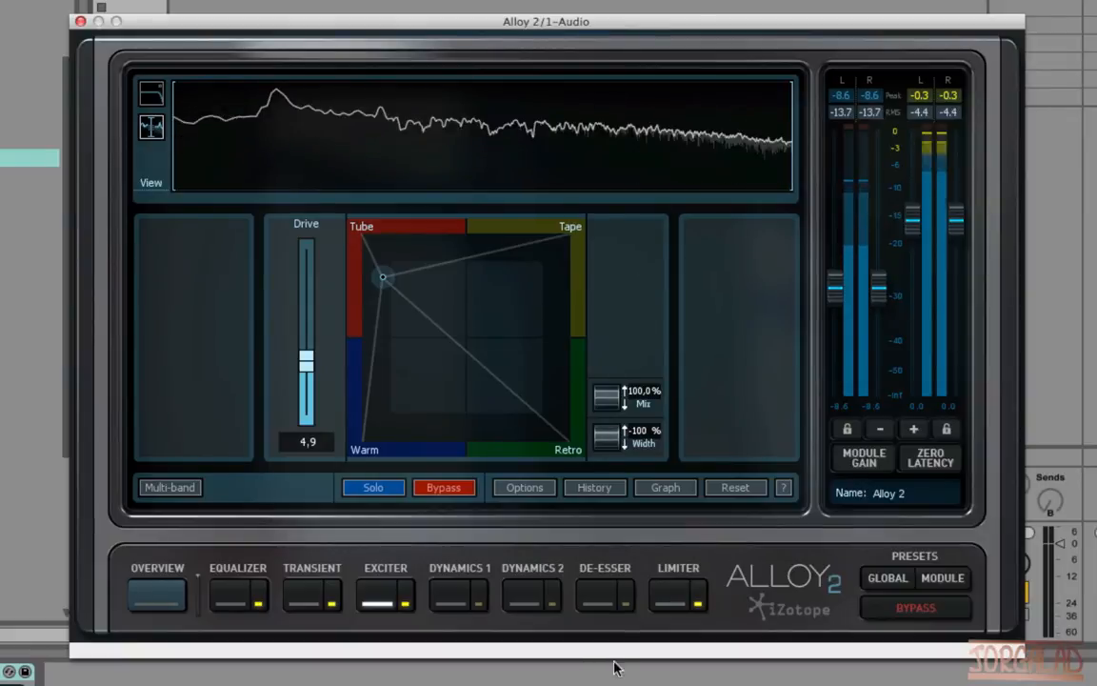
double_click(646, 432)
text(0)
key(Return)
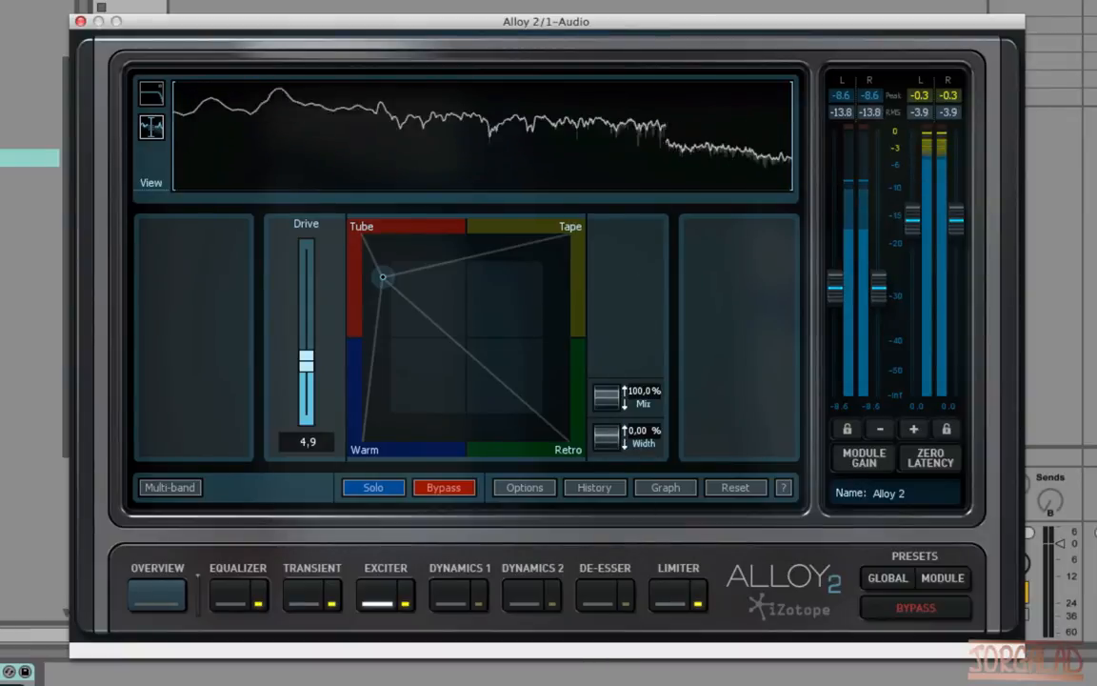
Enable the Dynamics 1 module and set its compressor ratio to 30.0:1 and threshold to about -32.8 dB.
click(450, 600)
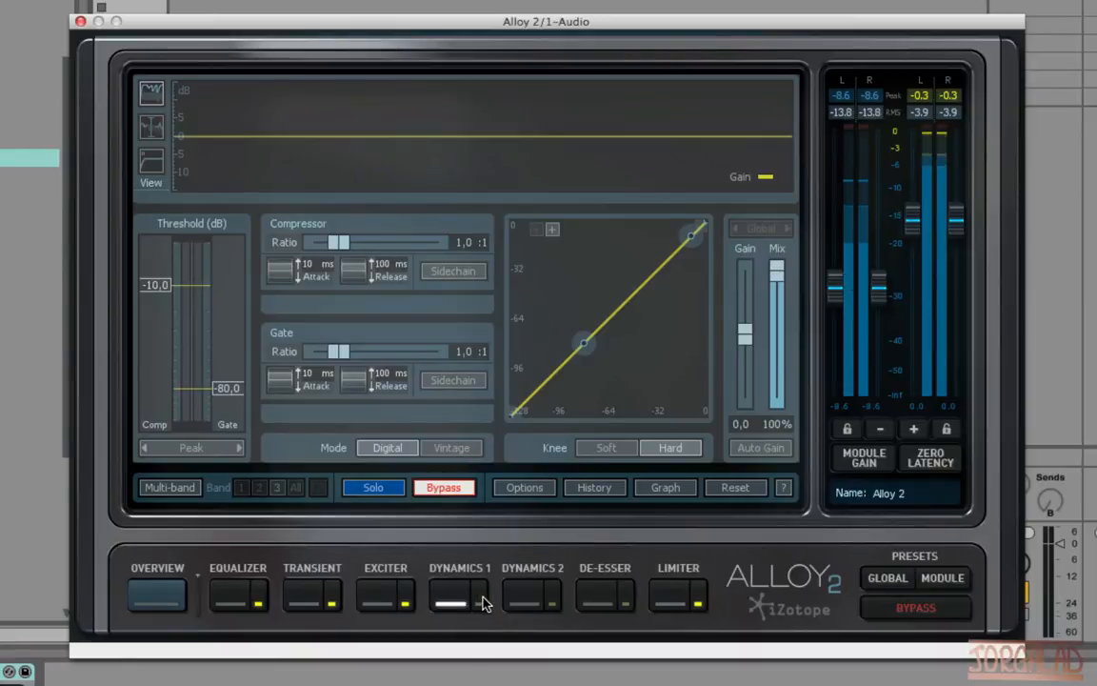
click(482, 599)
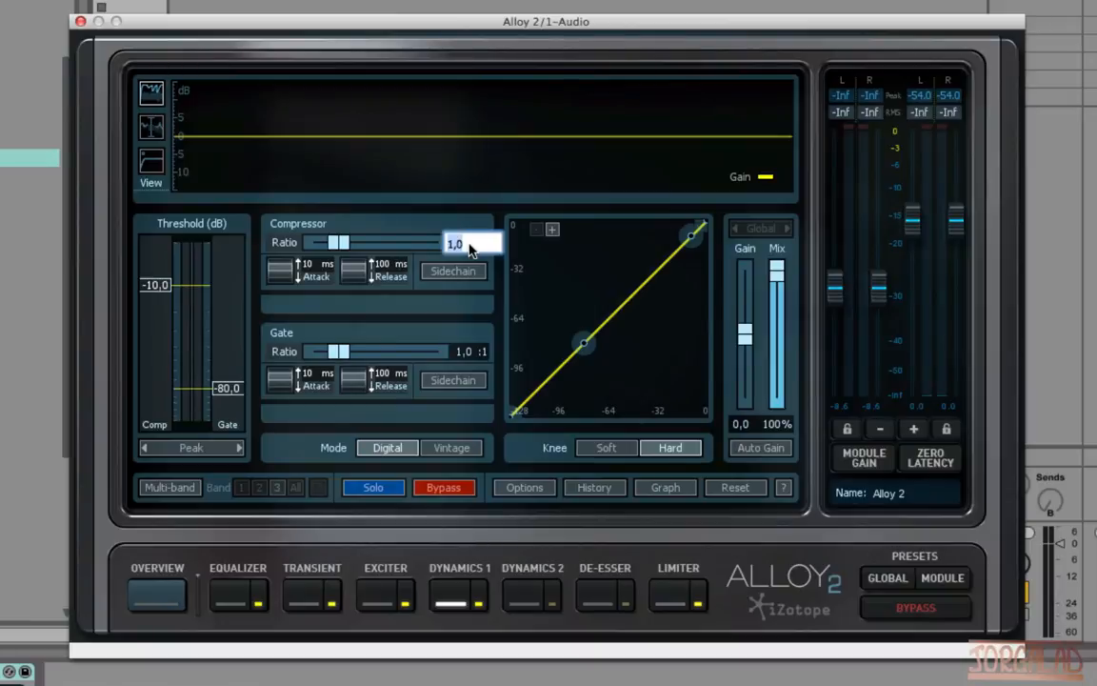
key(Return)
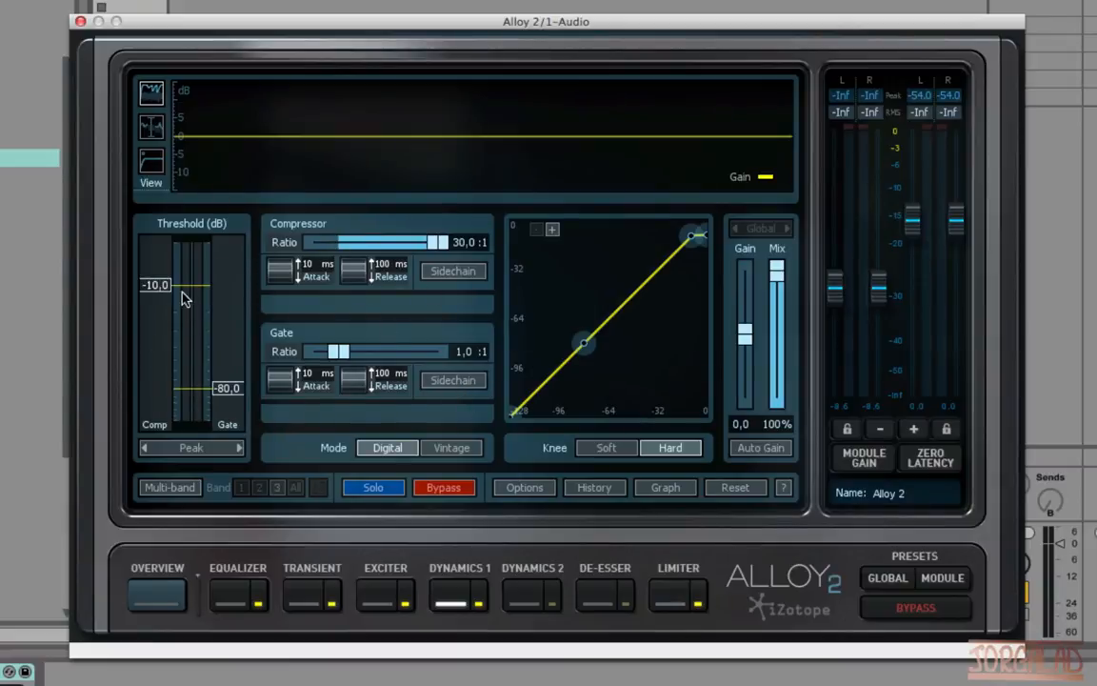
drag(164, 289, 160, 335)
Try slow Dynamics 1 compressor attacks of 101, 407 and 181 ms and a short 15 ms release.
drag(293, 256, 319, 99)
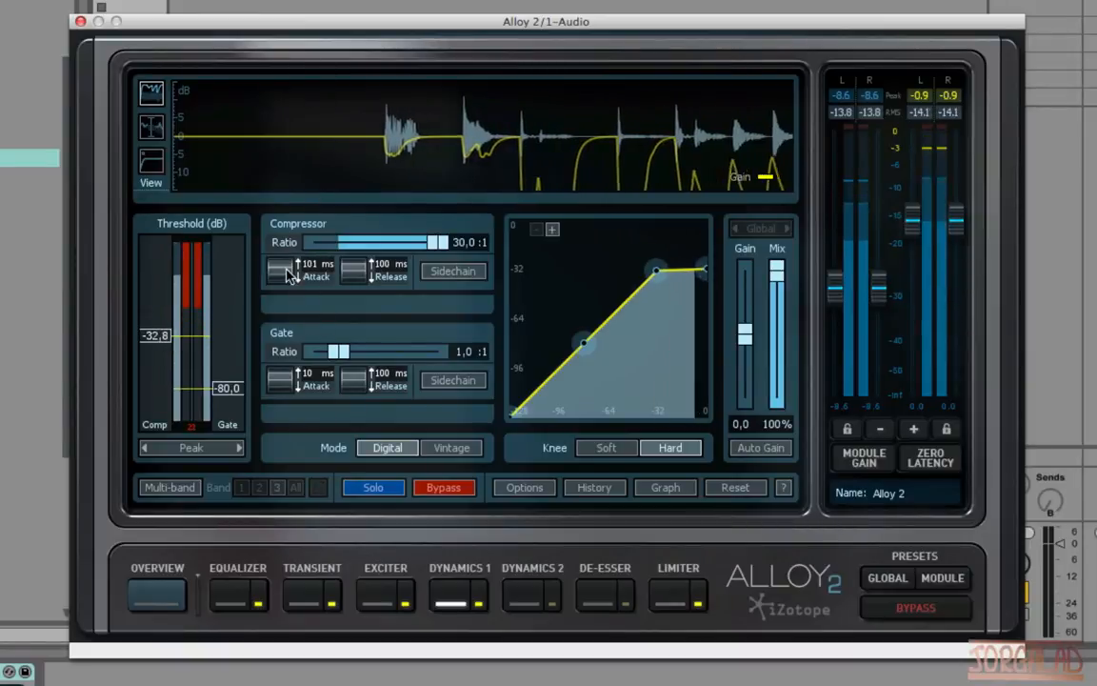
drag(289, 273, 318, 63)
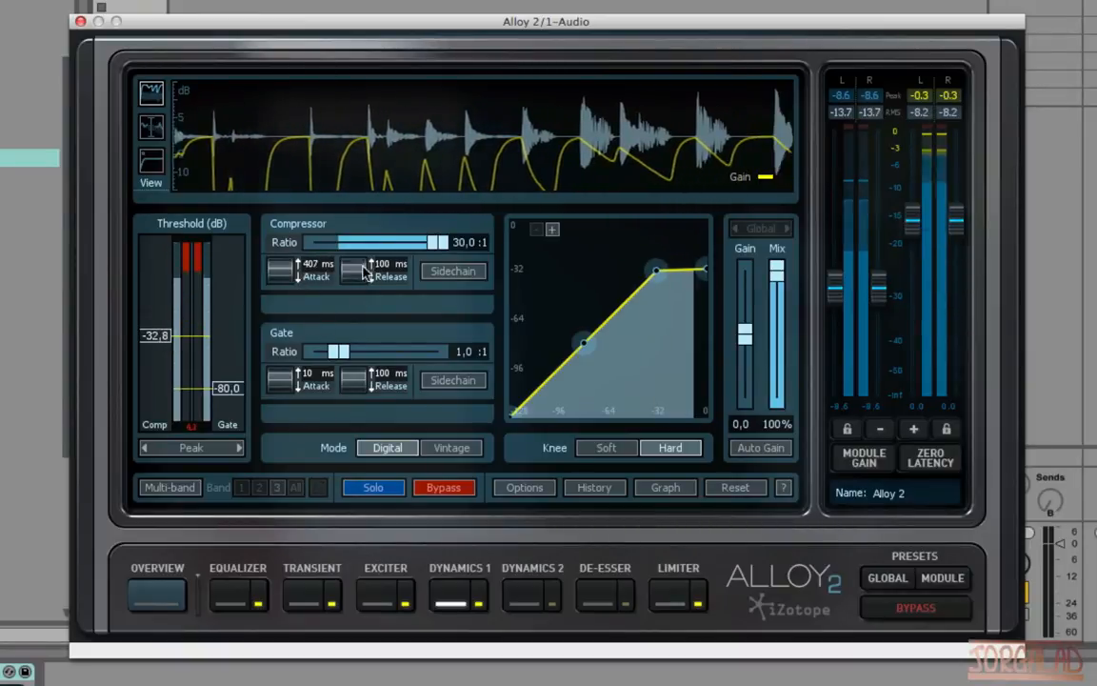
drag(363, 270, 359, 444)
drag(296, 267, 287, 343)
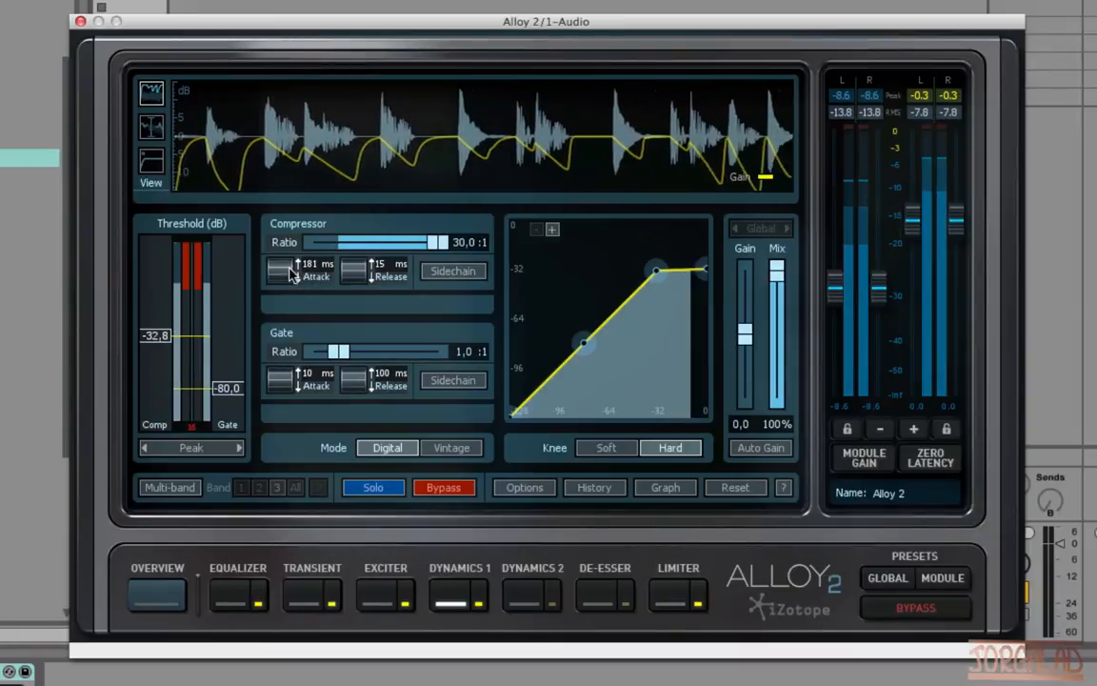
Set the Dynamics 1 compressor to 0.67 ms attack and 1123 ms release, with gain 30.0 and a threshold of about -20.2 dB.
drag(289, 269, 363, 493)
drag(378, 280, 381, 11)
drag(365, 271, 368, 200)
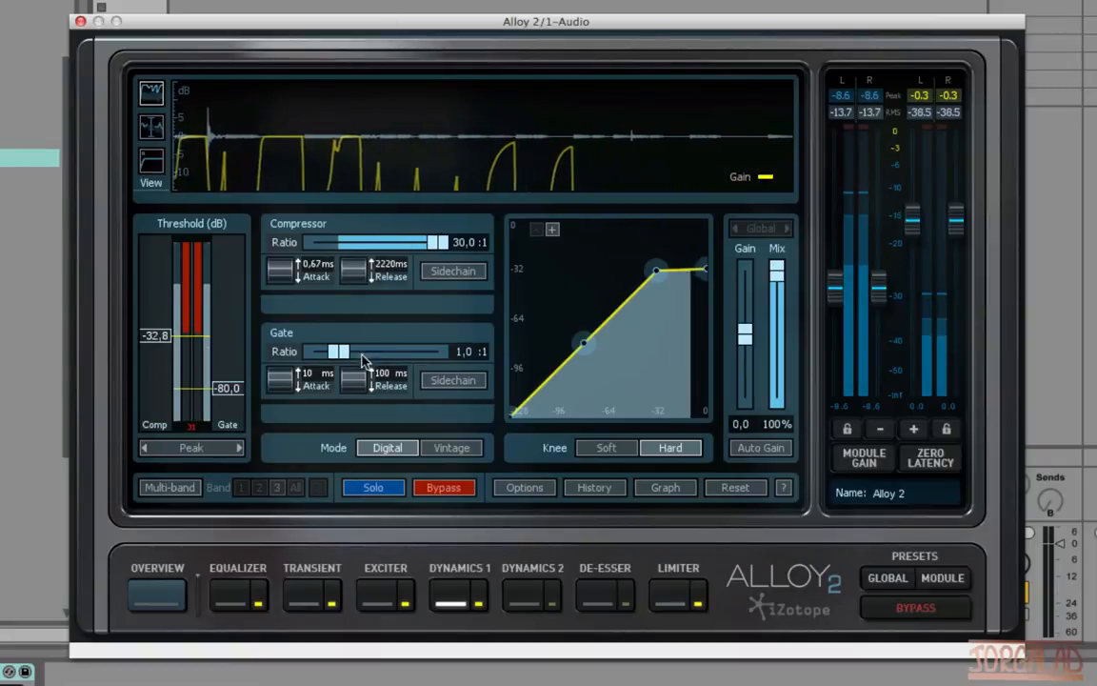
drag(362, 273, 369, 349)
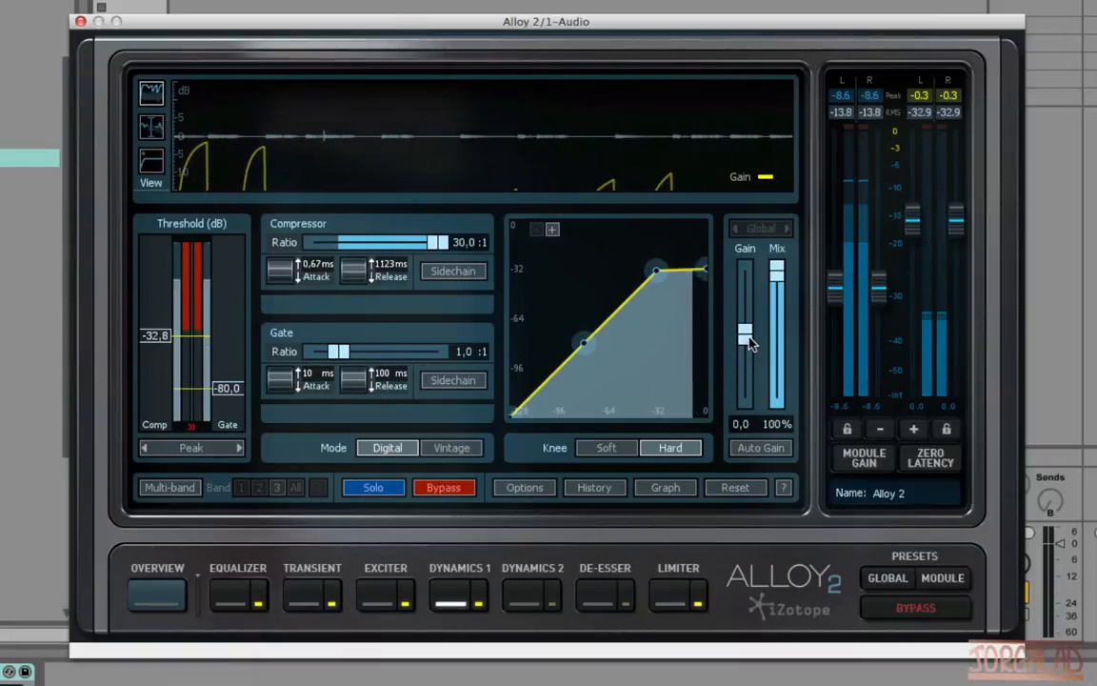
drag(751, 310, 766, 269)
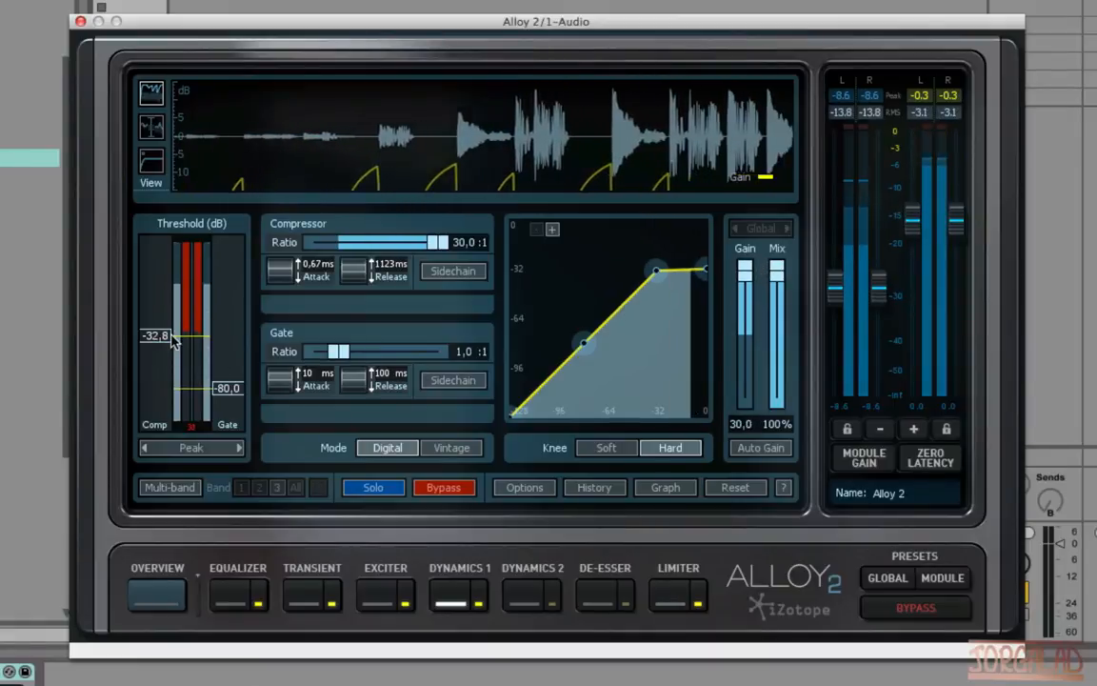
mouse_move(173, 342)
mouse_down()
mouse_move(173, 363)
mouse_move(174, 319)
mouse_up()
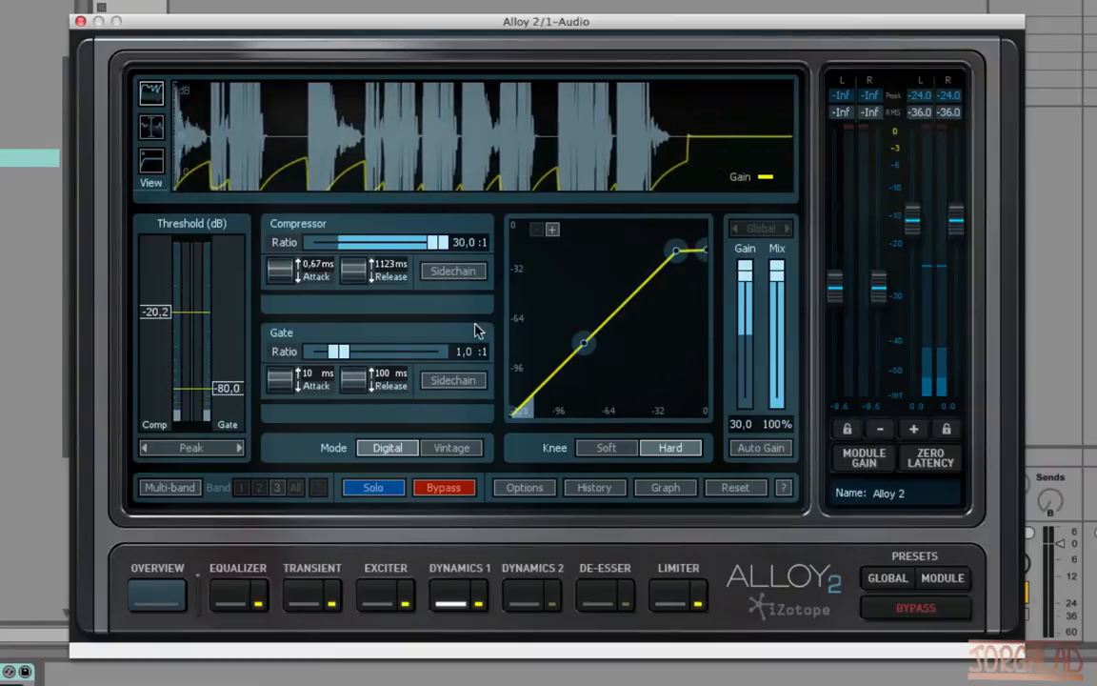
Shorten the Dynamics 1 compressor attack to 0.13 ms and its release to 646 ms, keeping the mix at 100%.
drag(358, 270, 290, 427)
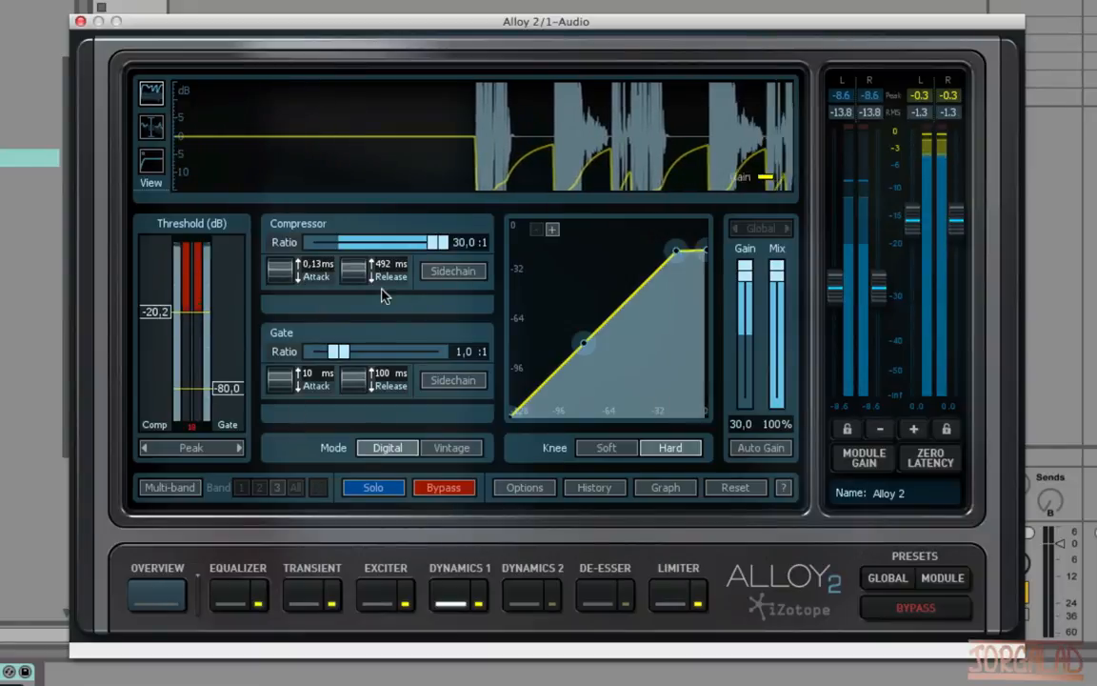
drag(356, 270, 357, 254)
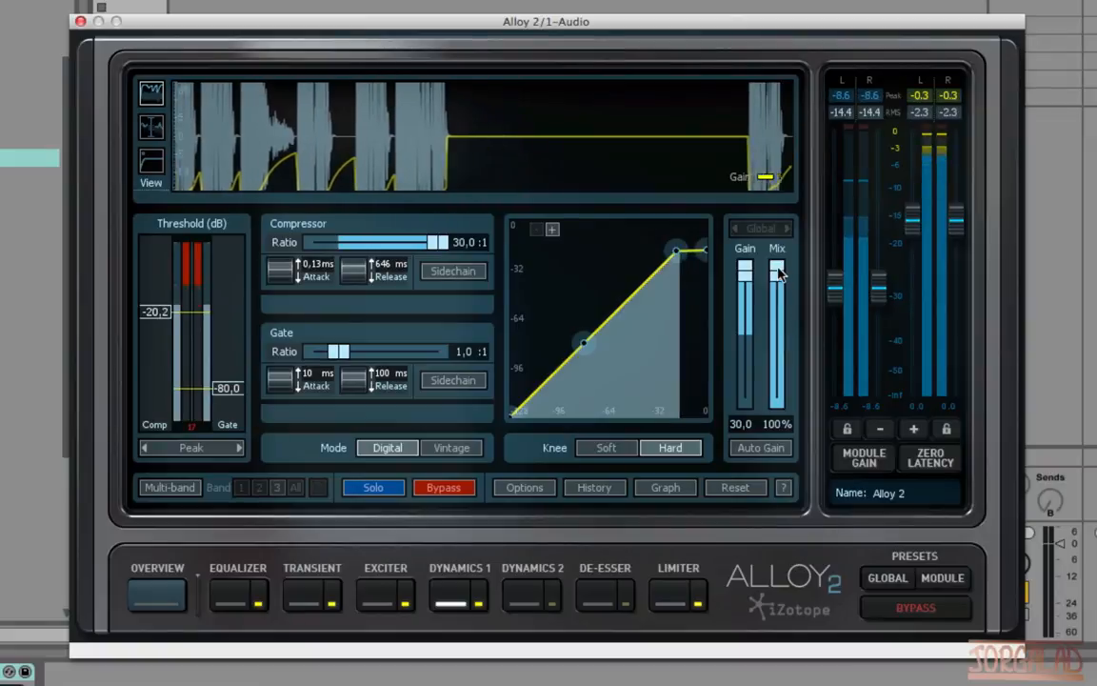
mouse_move(787, 326)
mouse_down()
mouse_move(786, 510)
mouse_move(787, 319)
mouse_up()
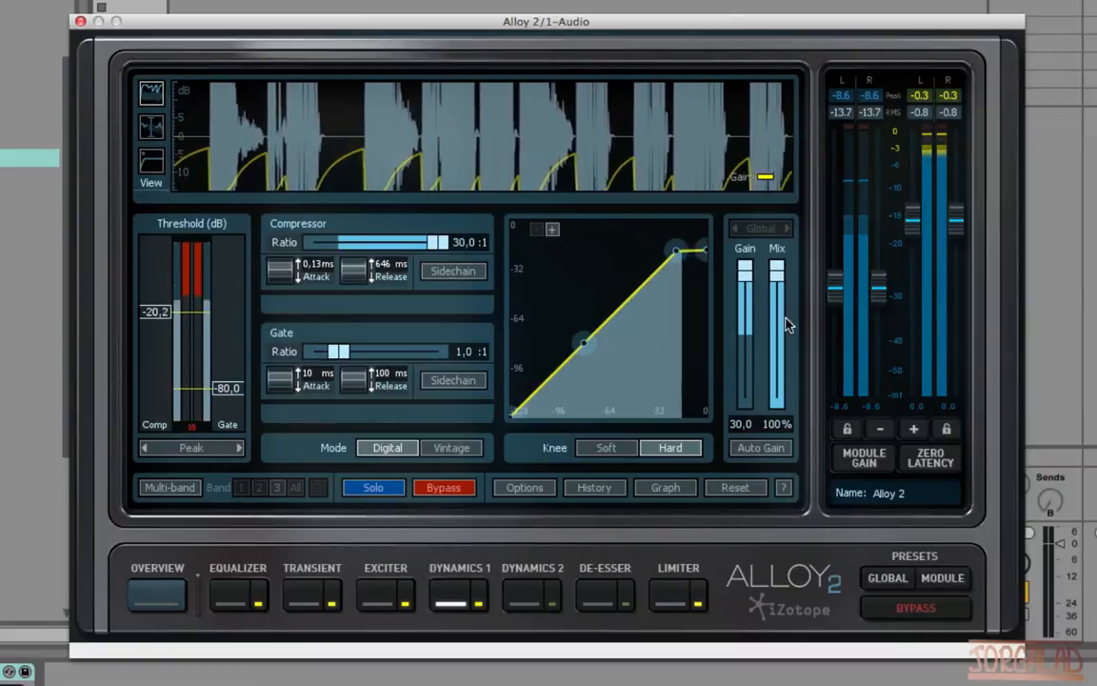
Switch Dynamics 1 to Vintage mode and set the compressor attack to 0.06 ms and release to 359 ms.
click(450, 450)
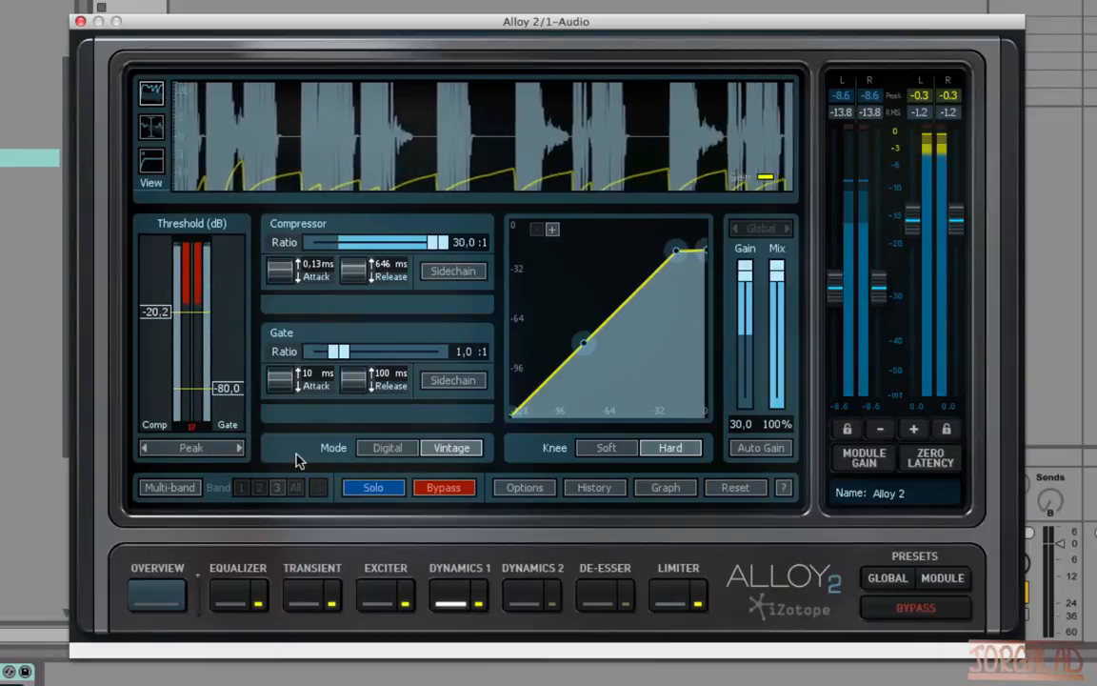
drag(353, 271, 323, 376)
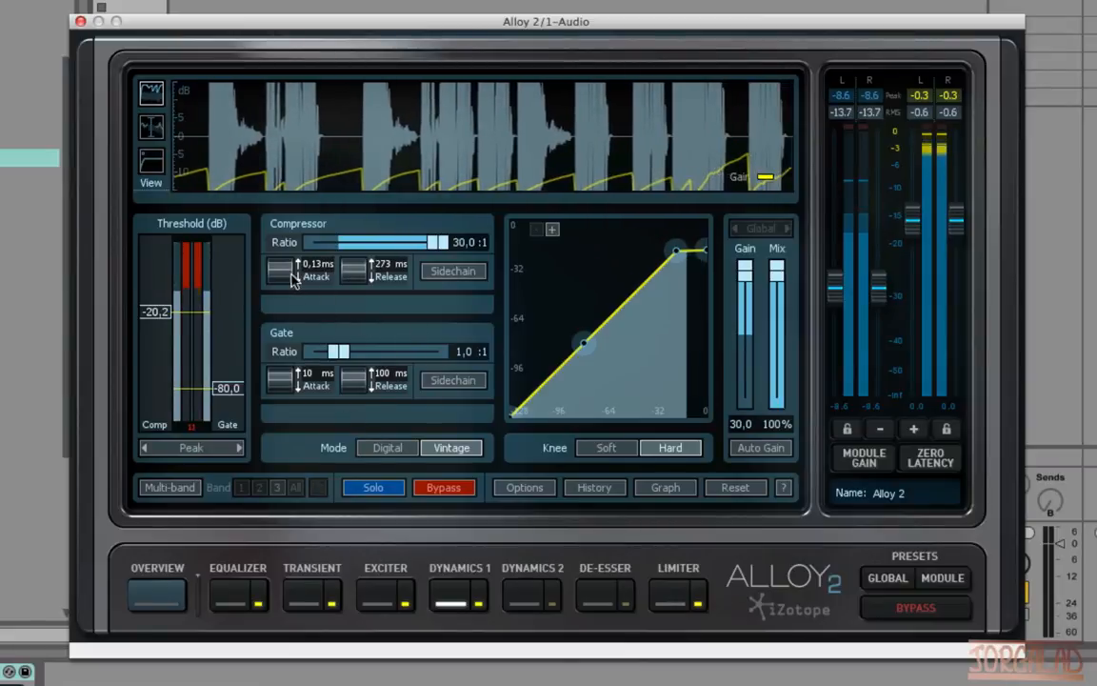
drag(295, 274, 296, 288)
drag(370, 283, 367, 270)
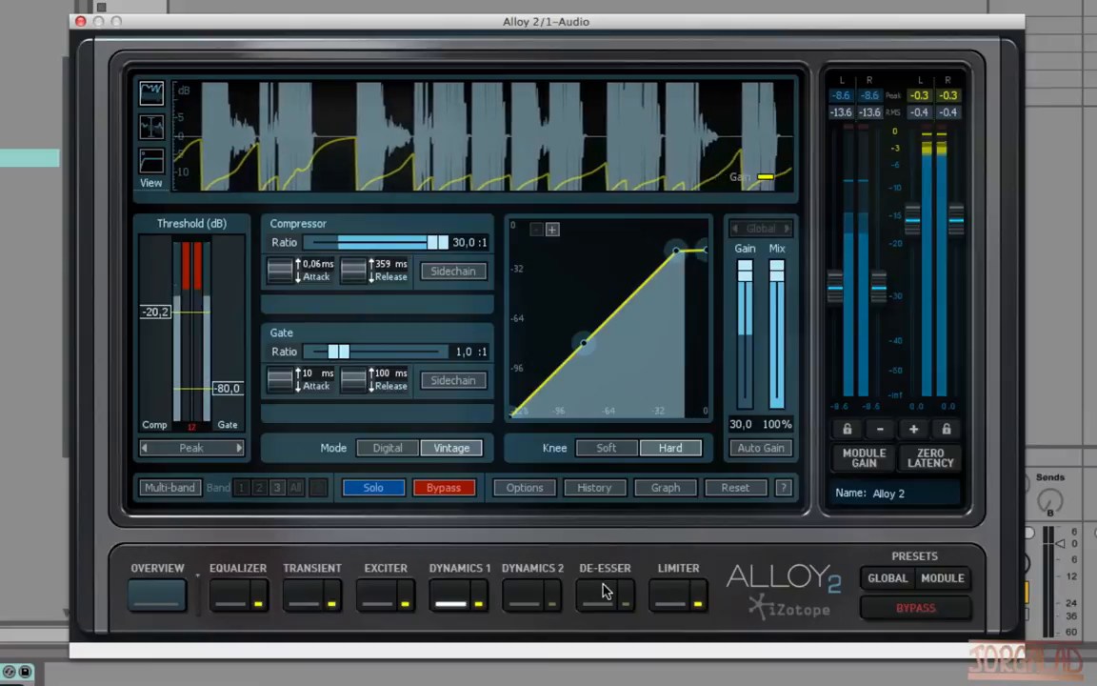
Enable the Dynamics 2 module with the output gain at about -1.5 dB and play the clip.
click(553, 607)
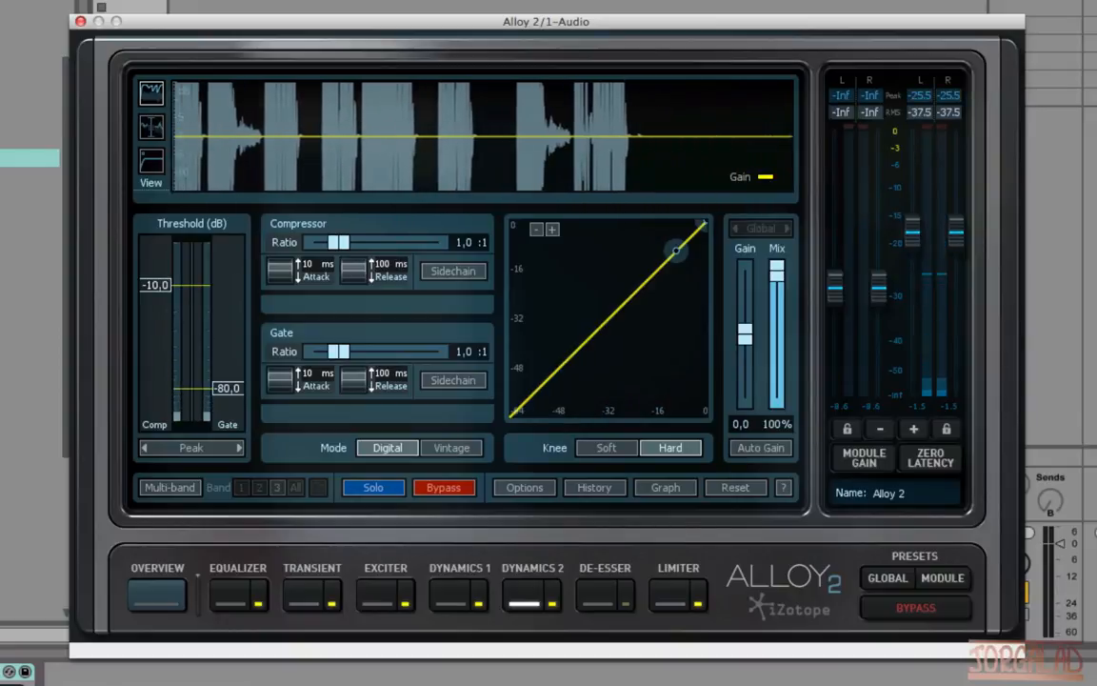
click(11, 672)
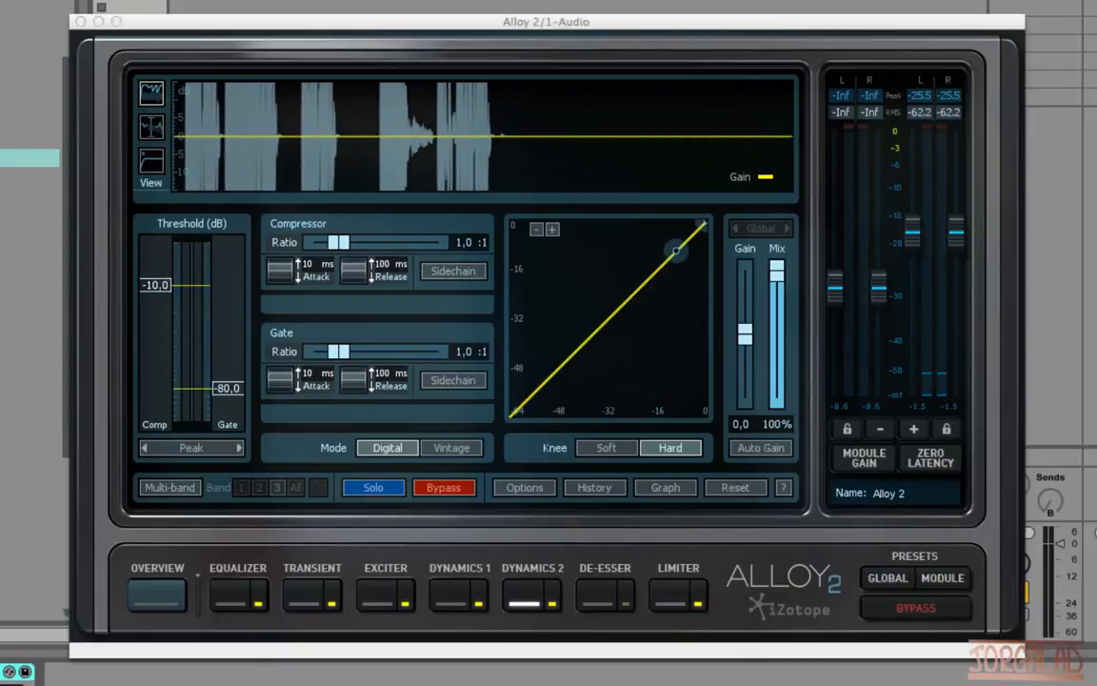
key(space)
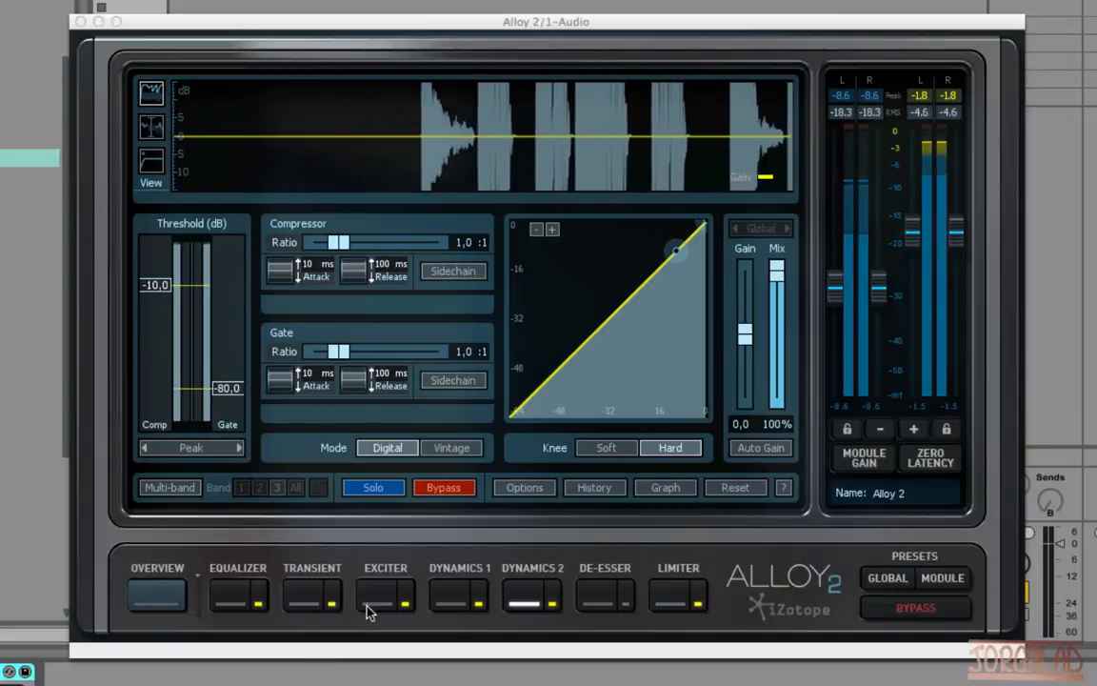
Raise the cutoff of the HP Flat filter on equalizer band 1 to about 355 Hz.
click(237, 587)
drag(336, 371, 439, 109)
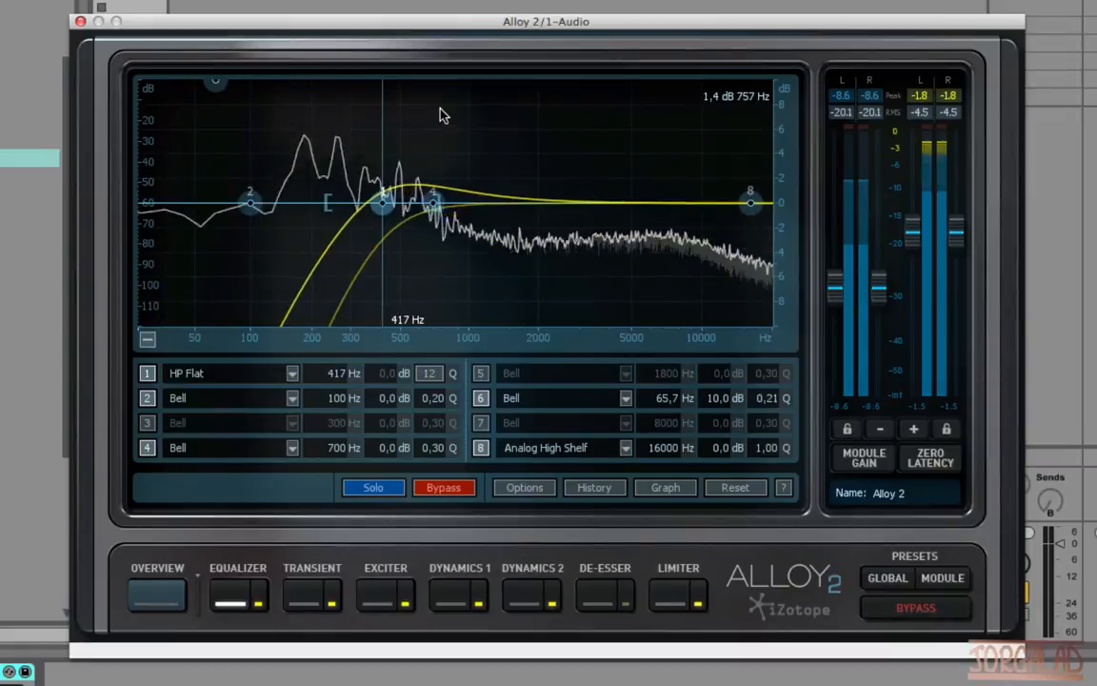
mouse_move(386, 211)
mouse_down()
mouse_move(406, 213)
mouse_move(368, 205)
mouse_up()
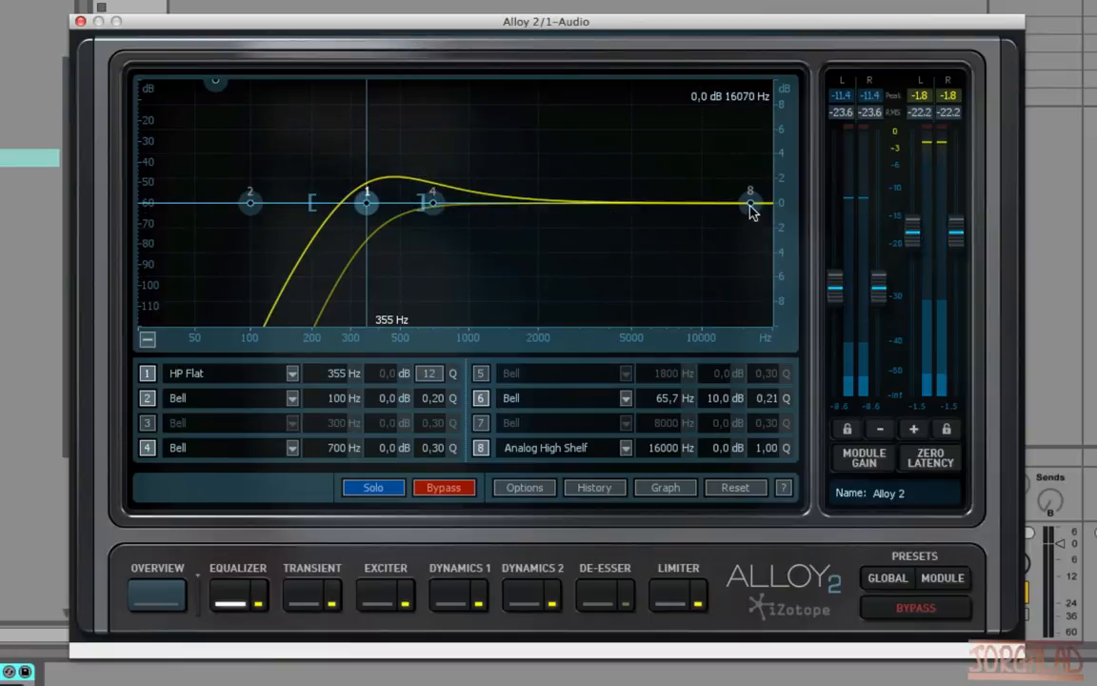
Cut equalizer band 8 by about 3.2 dB at 14025 Hz and enable band 5 with a 4.1 dB boost at 837 Hz, Q 1.1.
drag(751, 206, 736, 240)
click(494, 375)
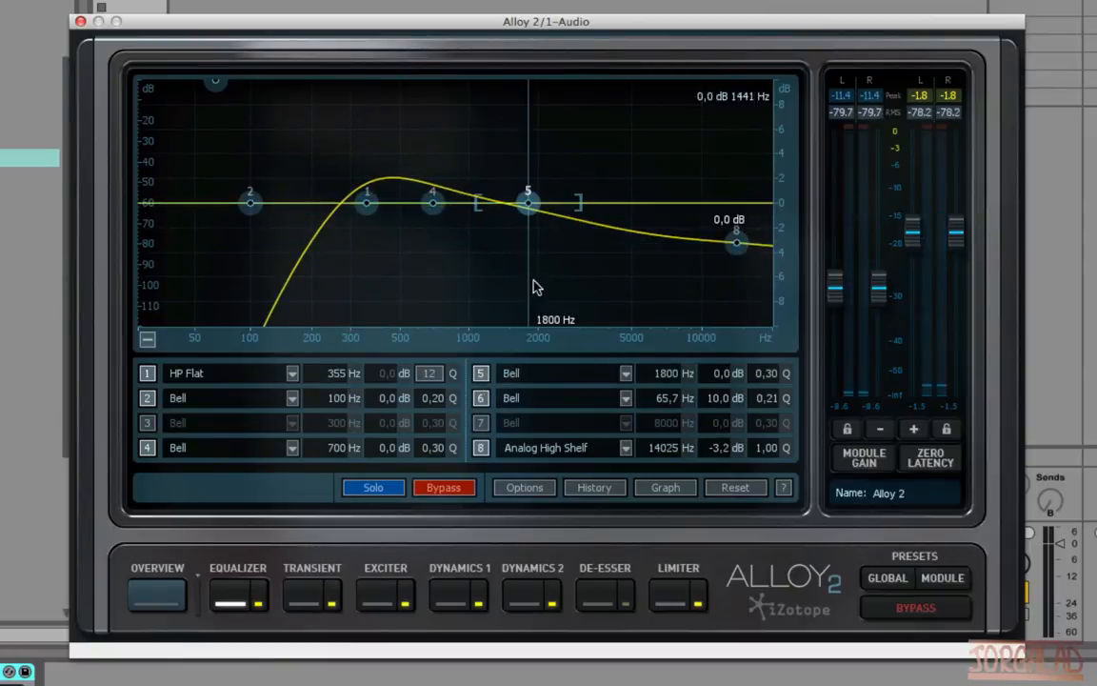
drag(530, 198, 451, 152)
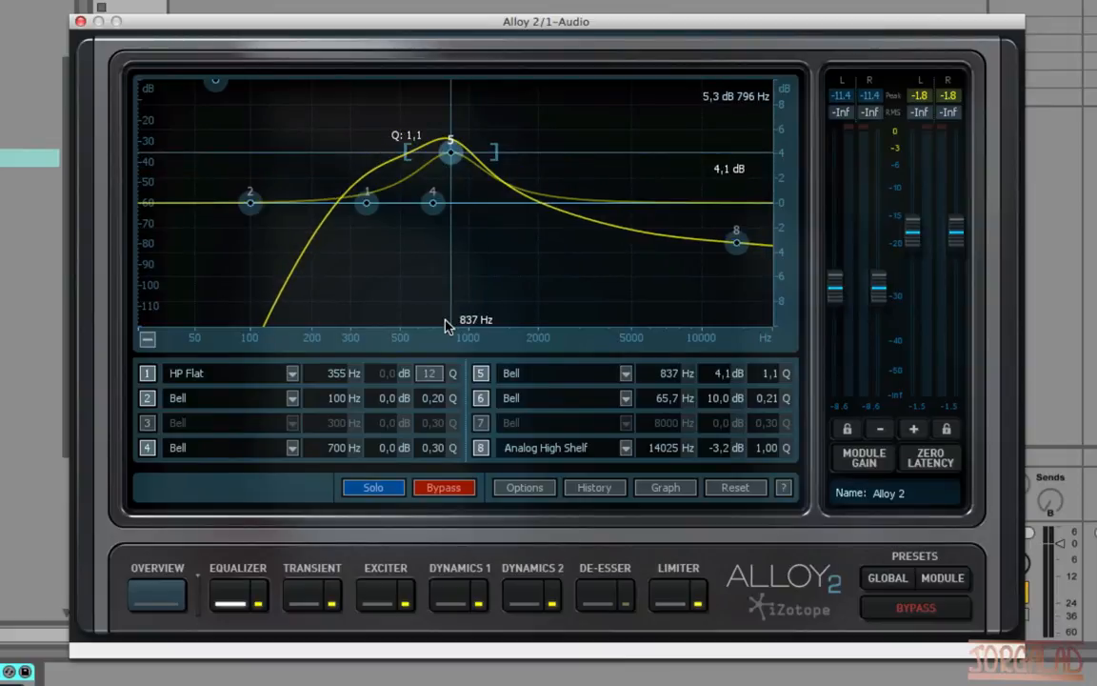
Enable equalizer band 7 and change its filter type to Analog Low Shelf.
click(496, 422)
click(505, 422)
mouse_move(556, 311)
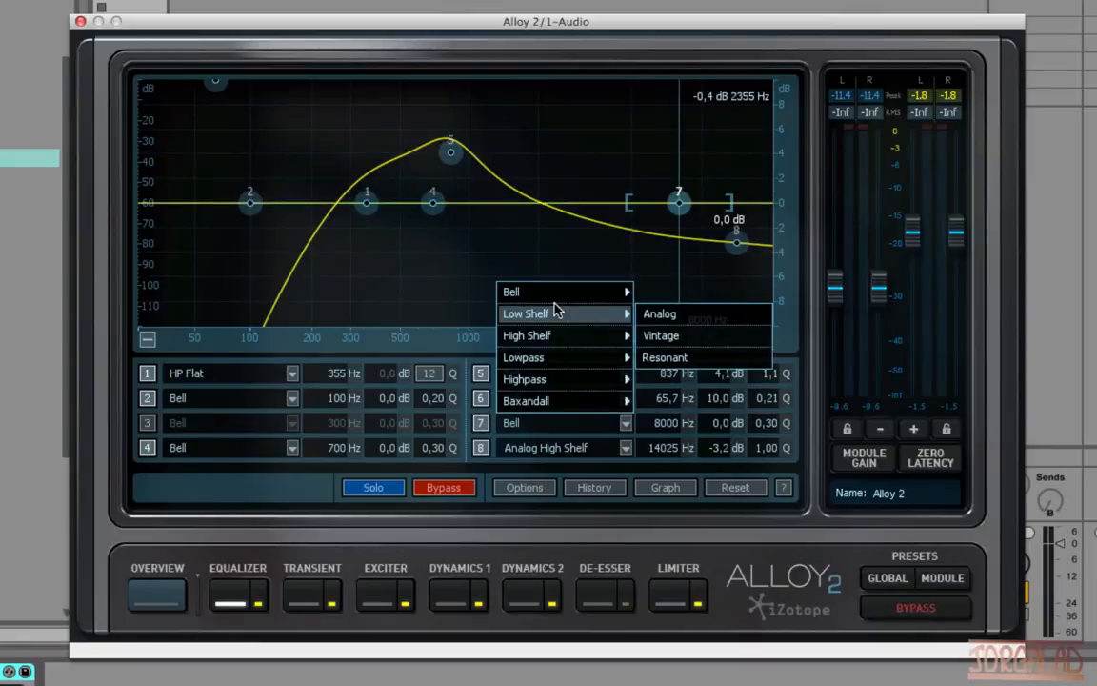
click(675, 318)
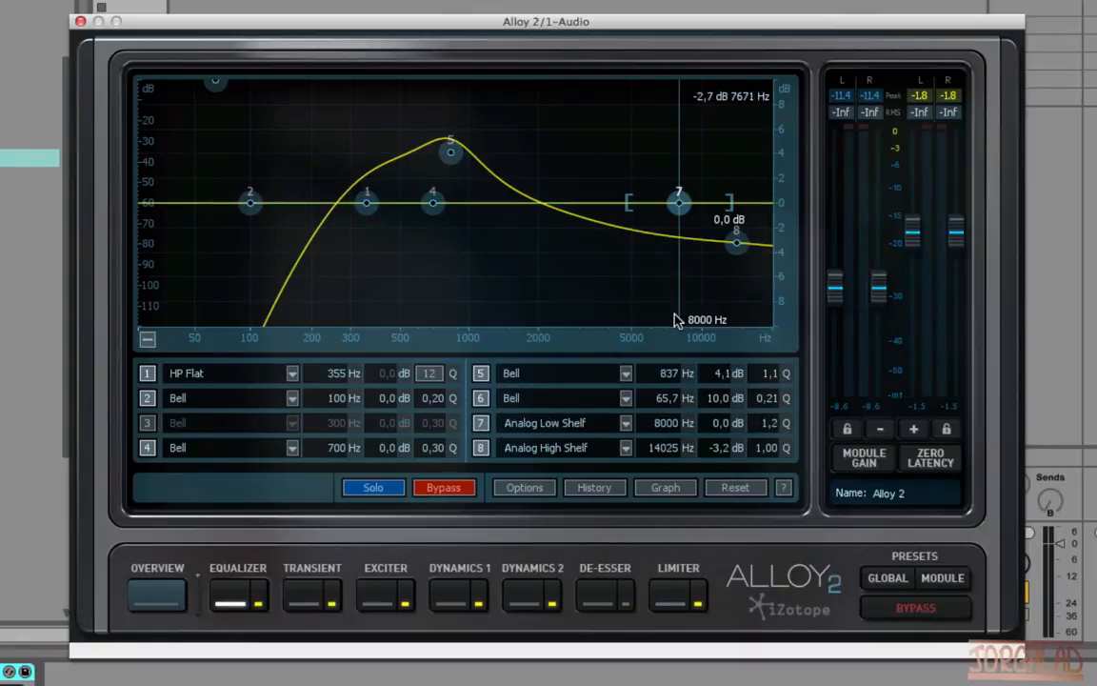
Change equalizer band 6 to an LP Flat filter and set its cutoff to about 1994 Hz.
click(543, 406)
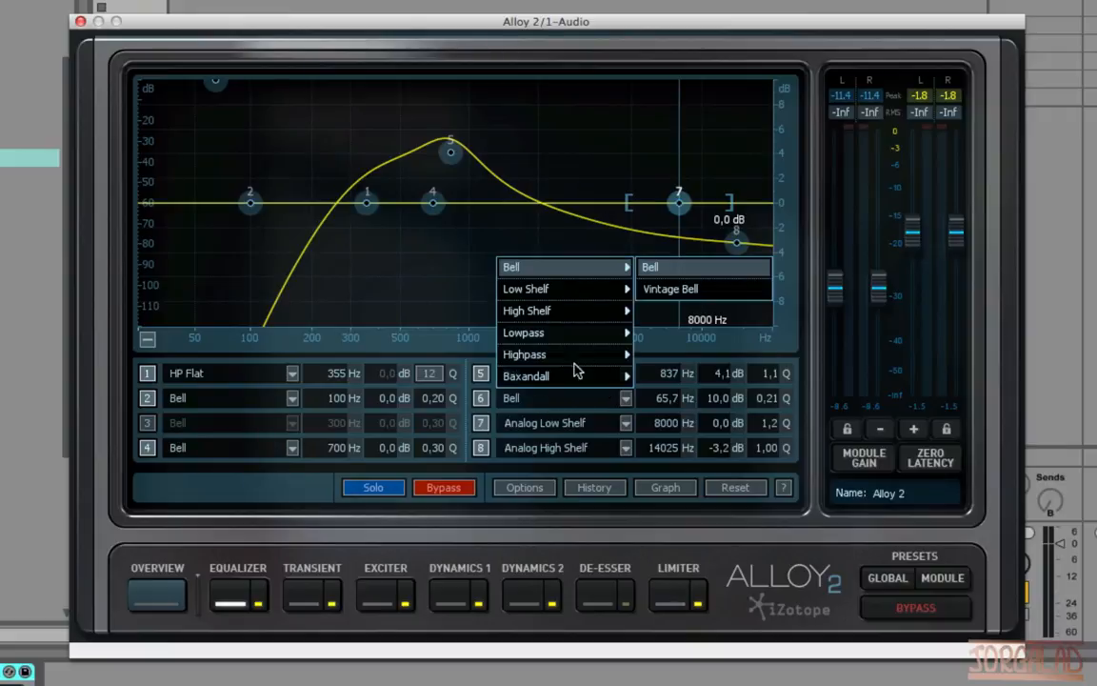
mouse_move(581, 332)
click(682, 337)
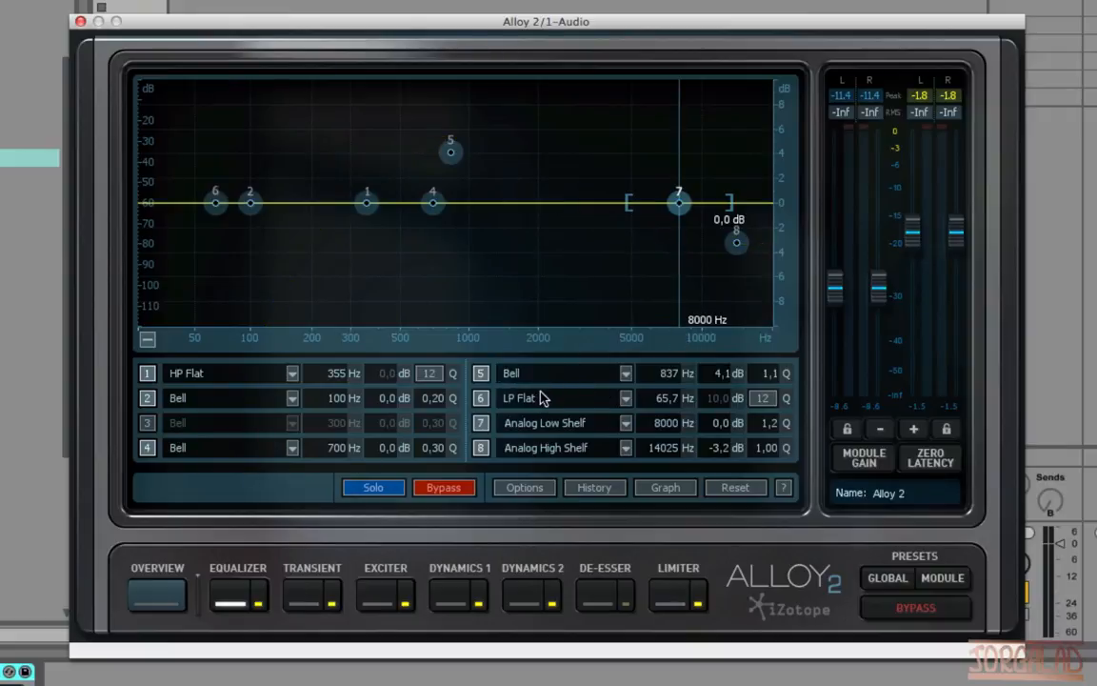
click(542, 398)
mouse_move(554, 335)
click(689, 332)
drag(673, 392, 797, 47)
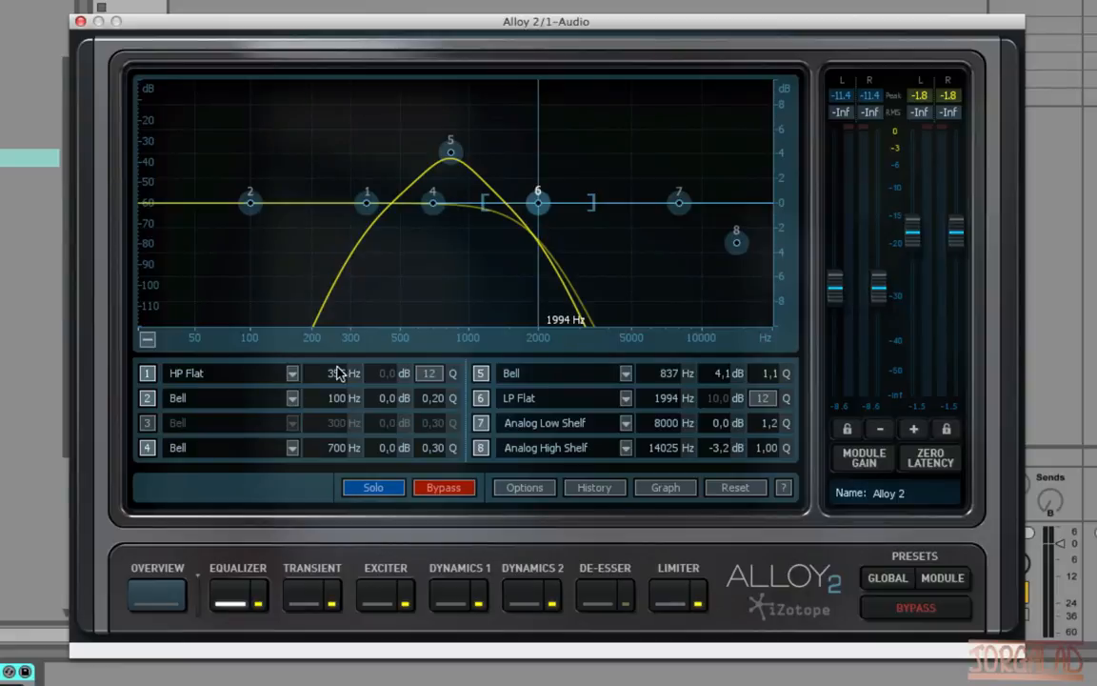
Play the clip and tune the HP Flat cutoff on band 1 to about 111 Hz and the LP Flat cutoff on band 6 to about 621 Hz.
key(space)
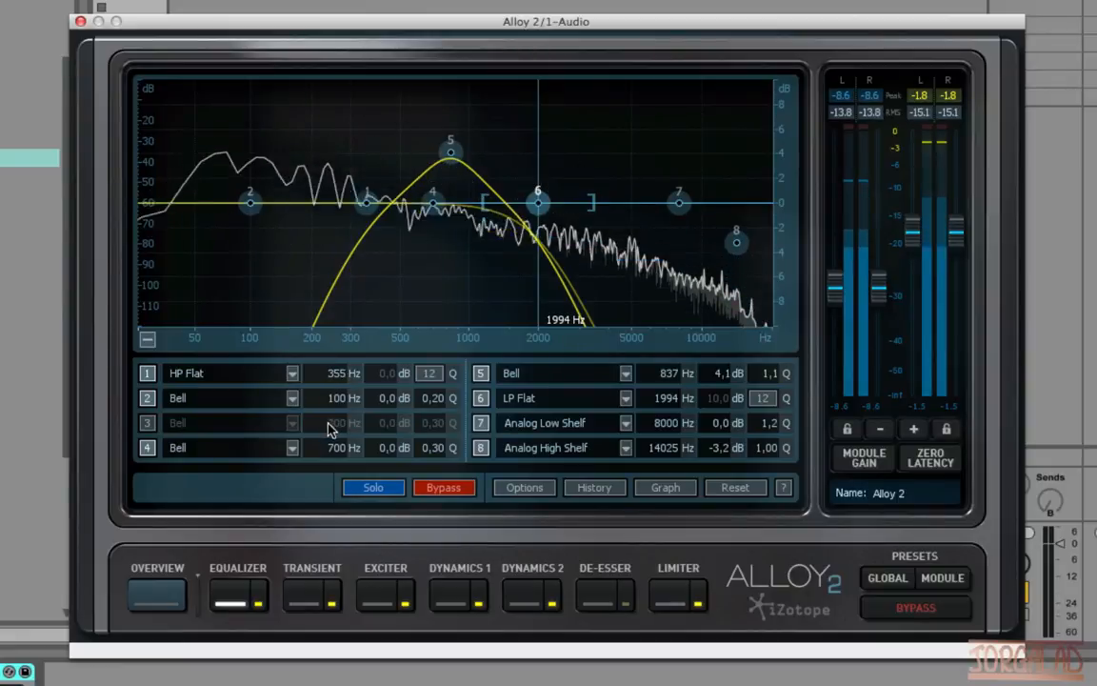
drag(347, 374, 326, 436)
drag(667, 398, 558, 536)
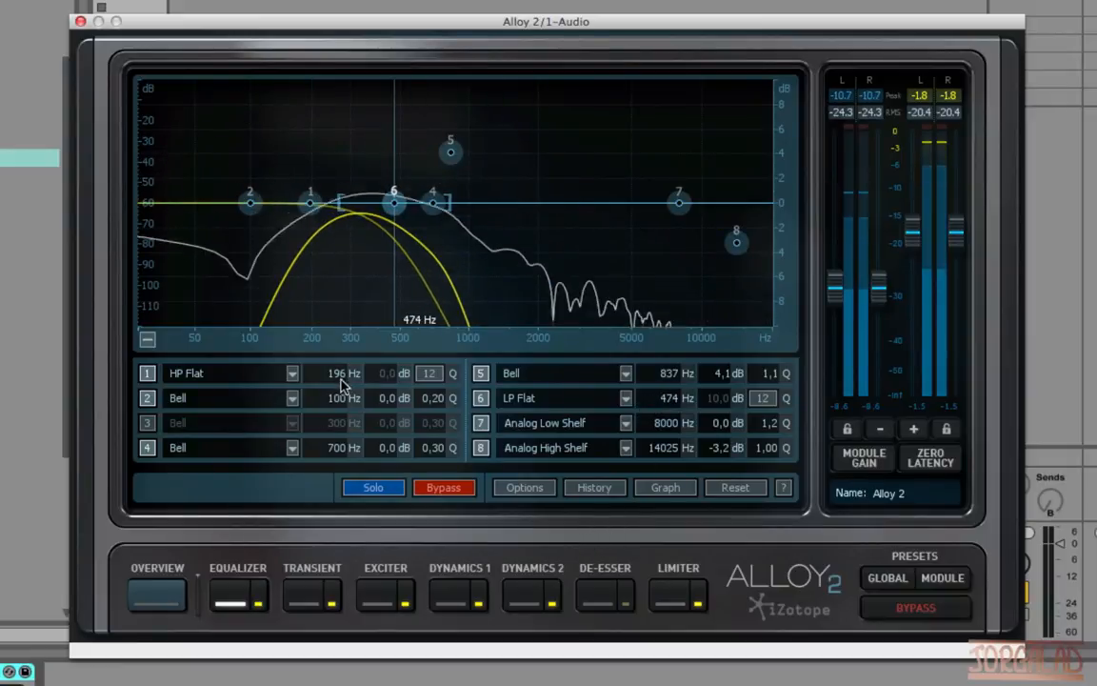
drag(338, 373, 326, 448)
click(673, 400)
drag(673, 400, 656, 453)
key(space)
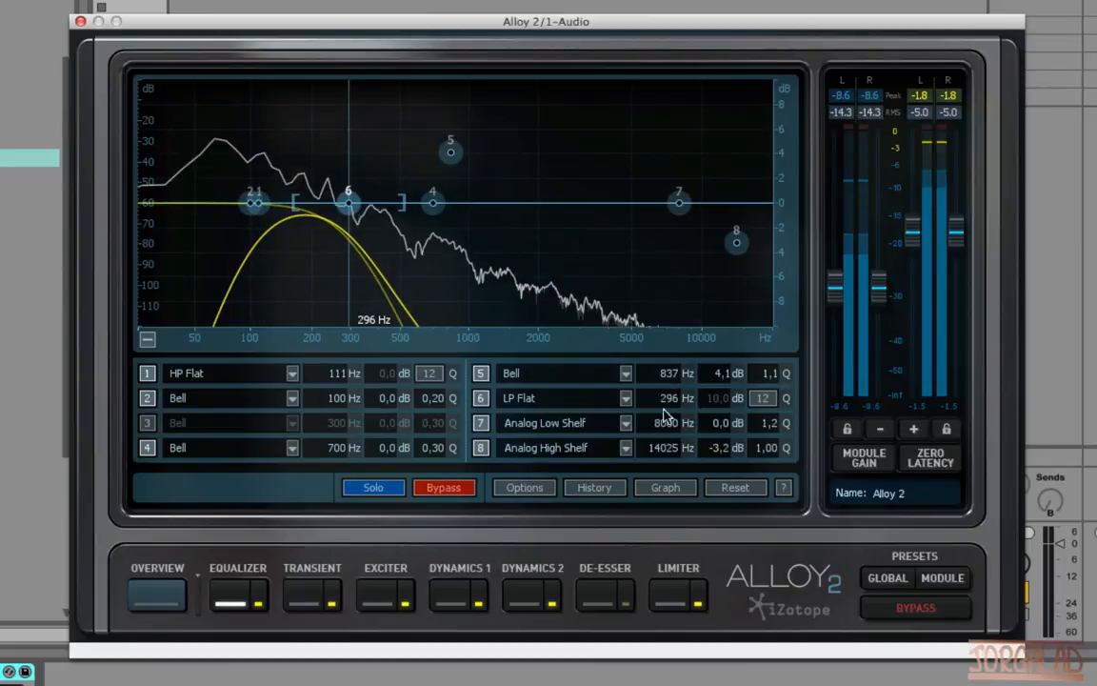
drag(668, 401, 698, 318)
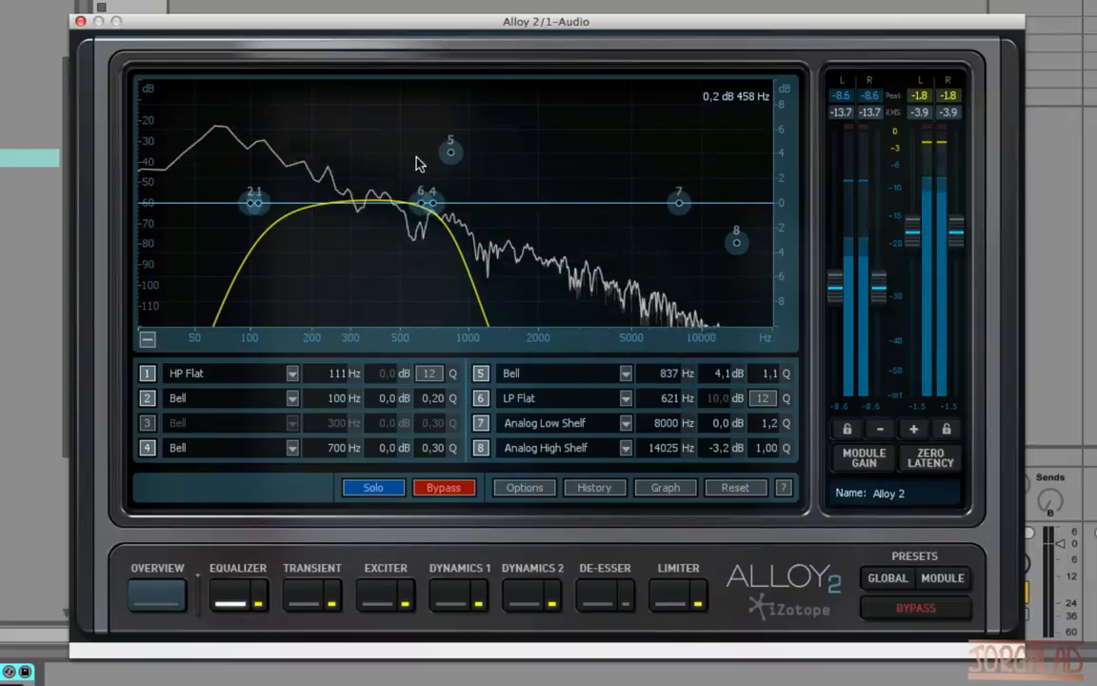
Move the 4.1 dB boost of equalizer band 5 to about 263 Hz, and close the plug-in window with the De-Esser module selected.
drag(451, 148, 341, 156)
key(space)
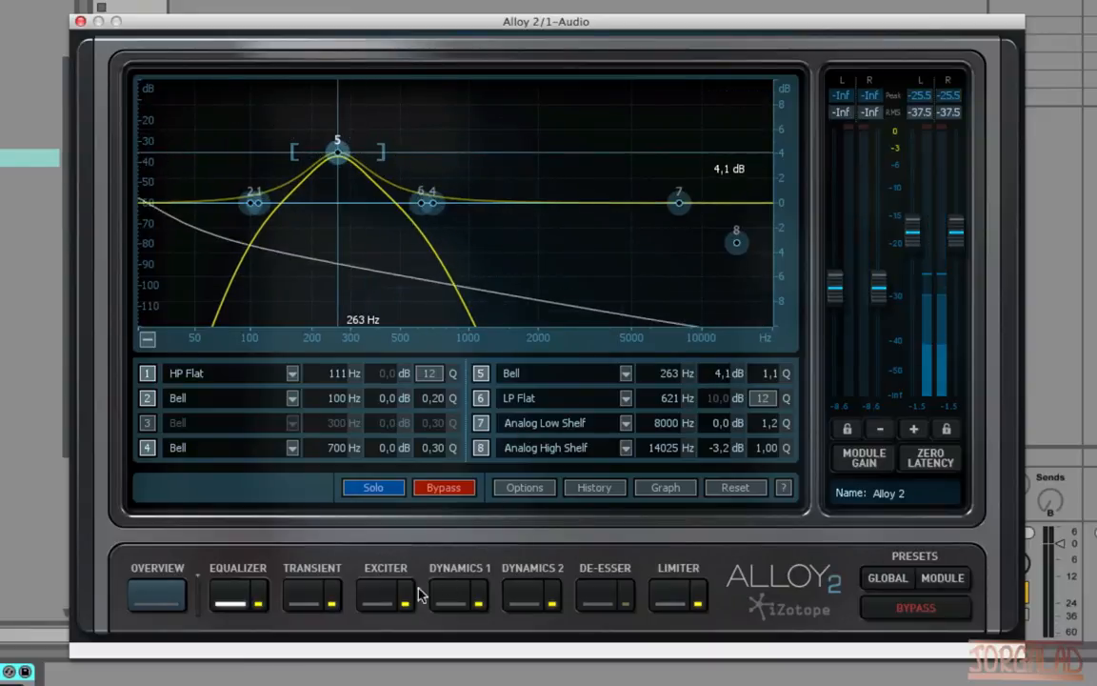
click(595, 598)
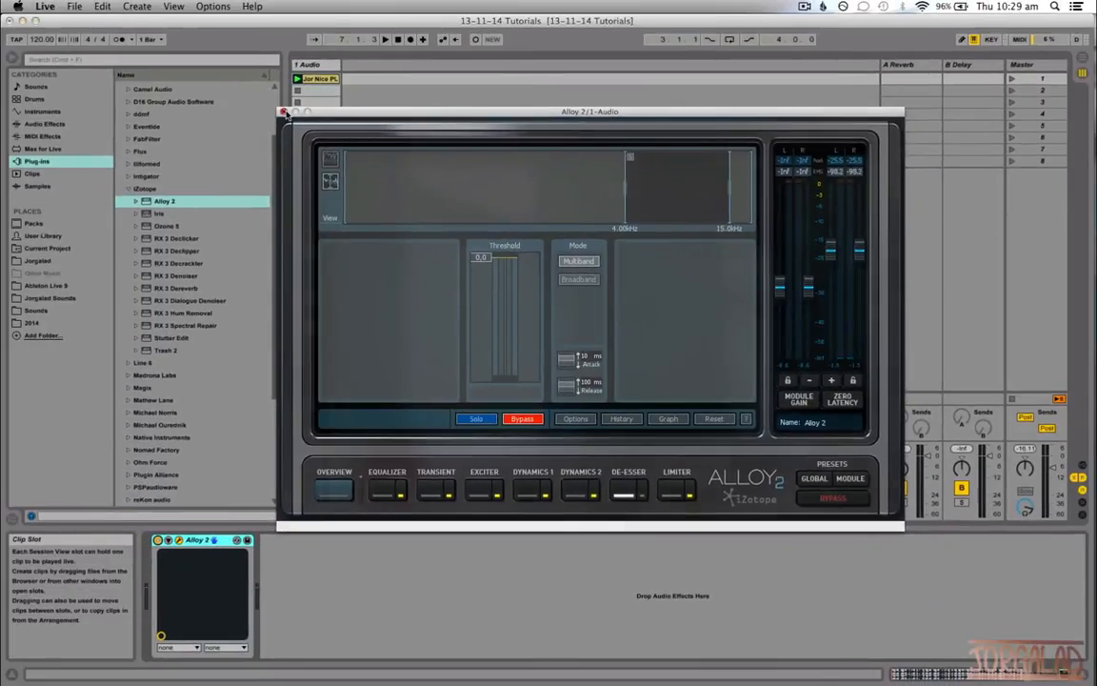
click(282, 112)
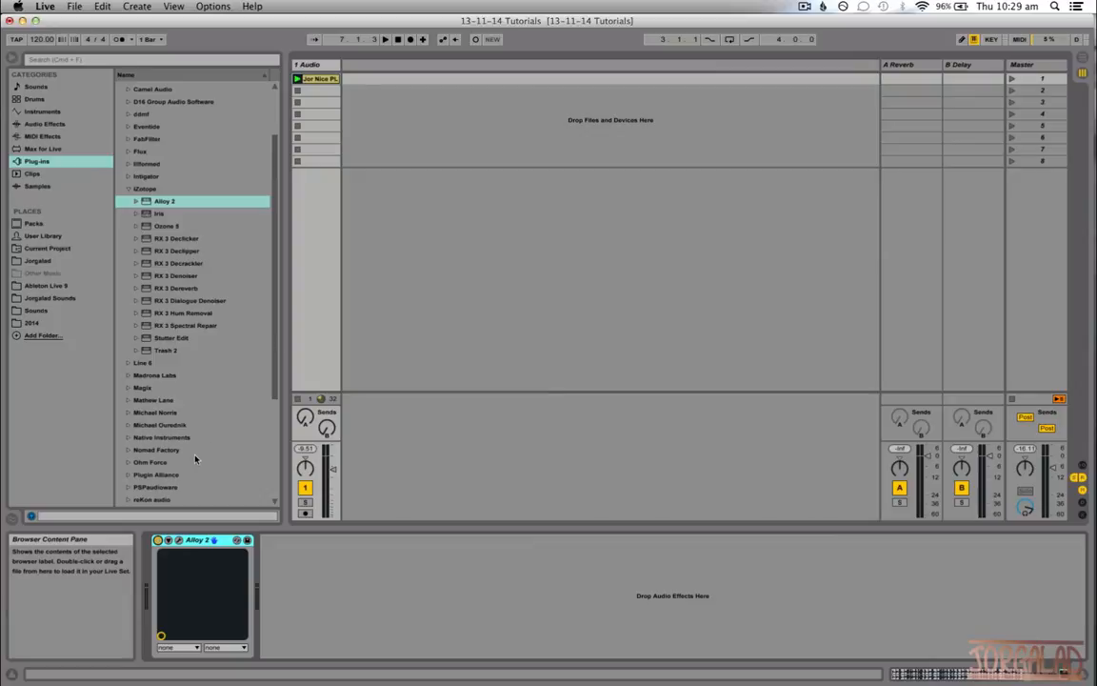
Find the Reverb among Live's audio effects and add it after Alloy 2 in the 1 Audio device chain.
scroll(195, 460, down, 5)
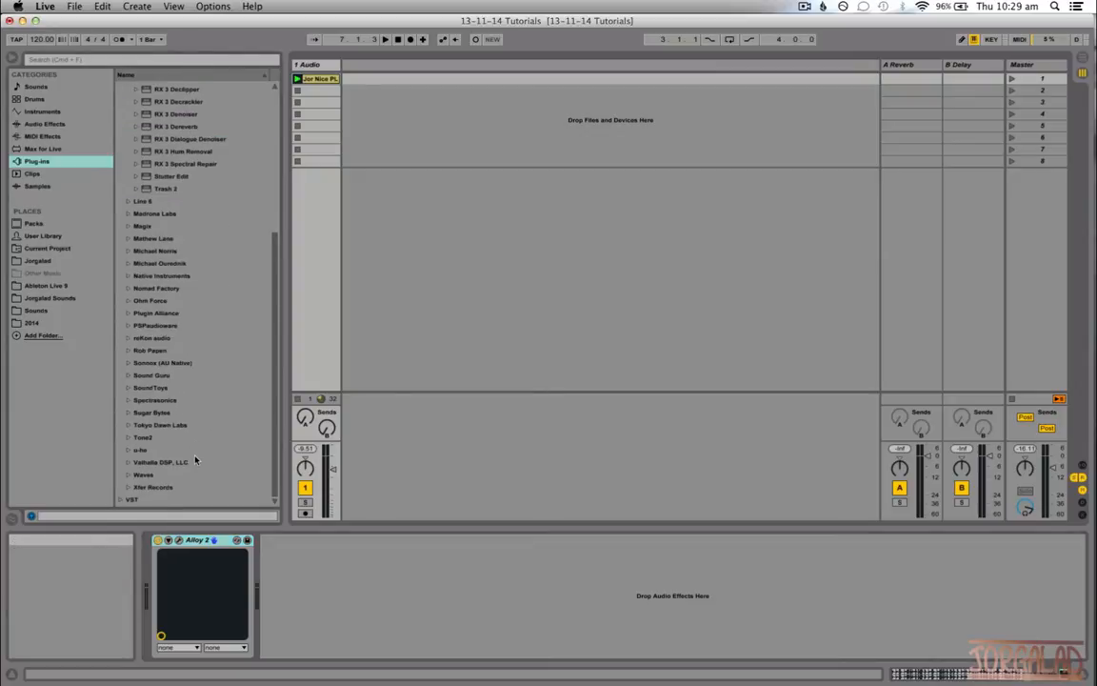
click(47, 99)
click(61, 113)
click(69, 124)
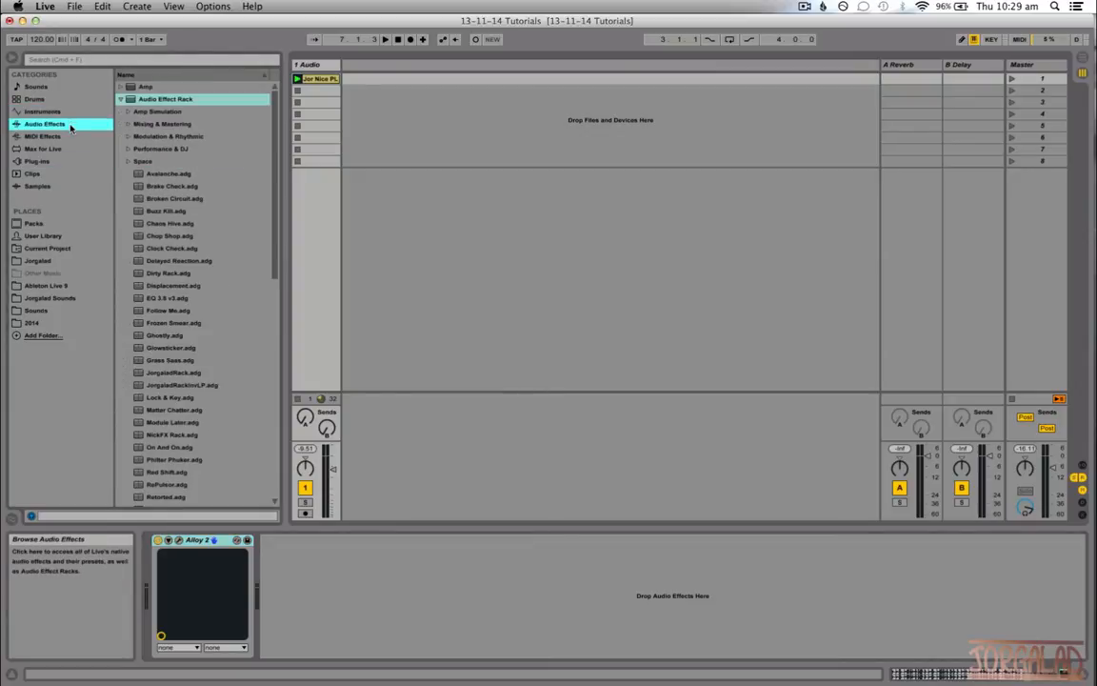
click(127, 161)
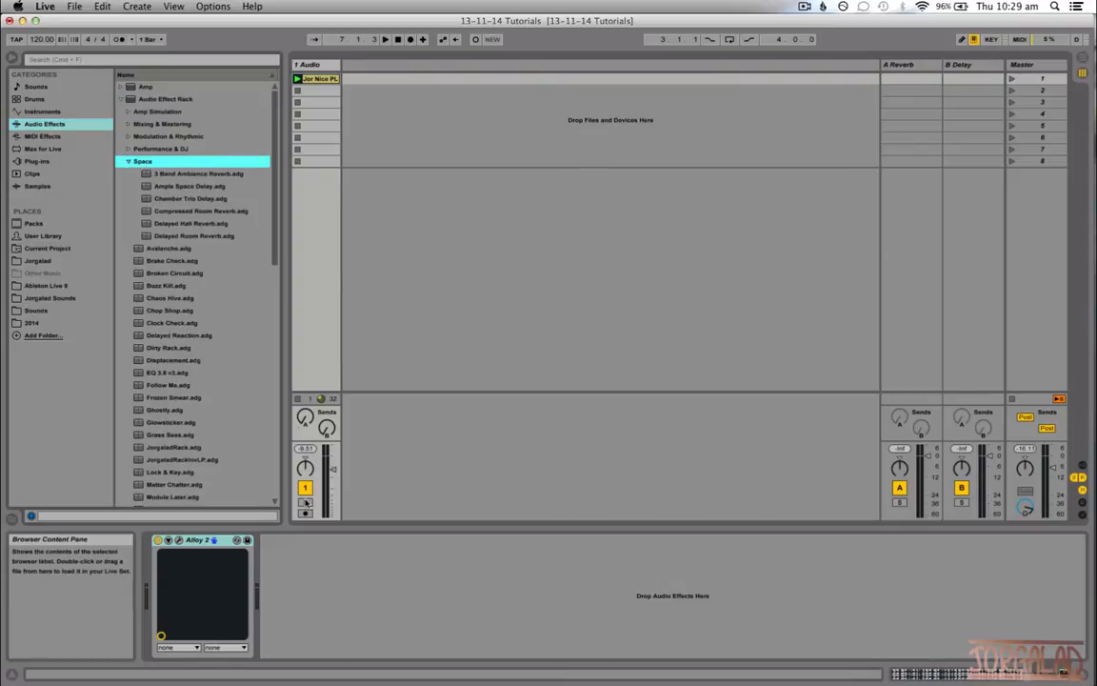
click(124, 102)
scroll(193, 353, down, 1)
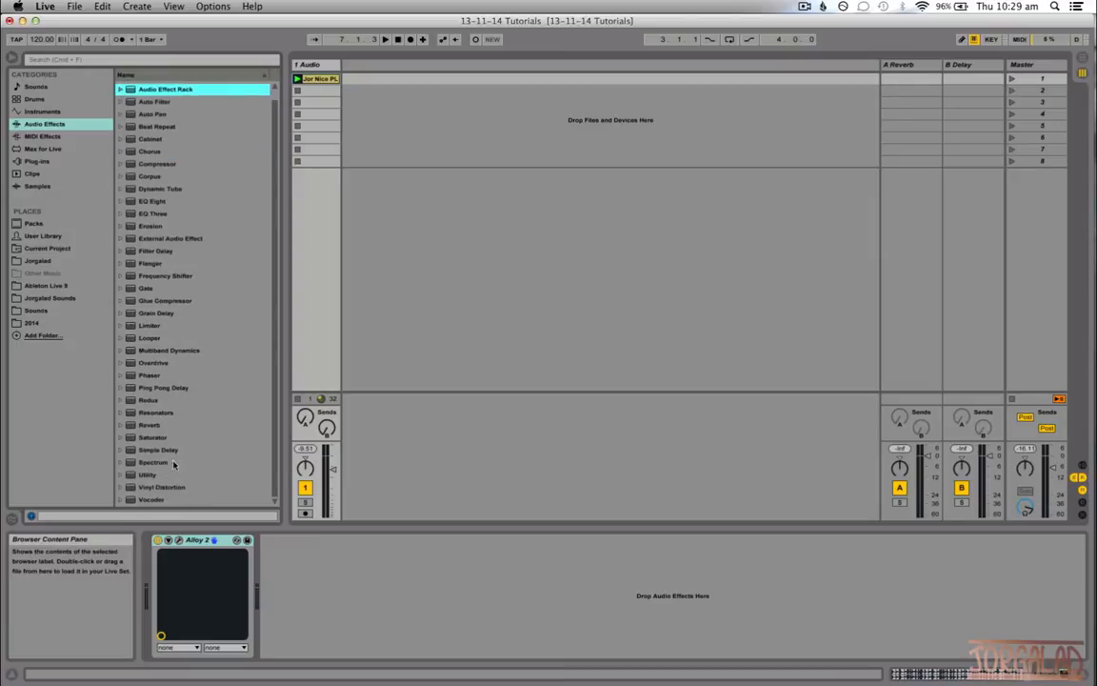
drag(131, 428, 203, 485)
drag(303, 586, 303, 586)
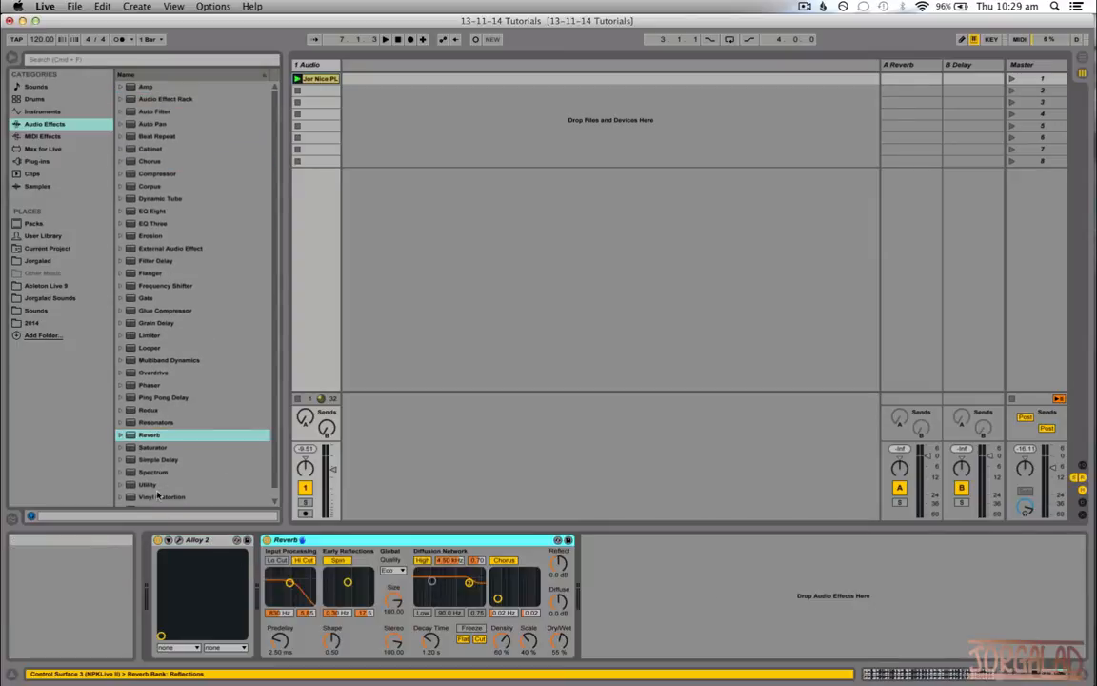
With the clip playing, set the Reverb's Dry/Wet to 20 % and Density to 77 %, and raise the Diffusion Network's high filter to 1.00.
key(space)
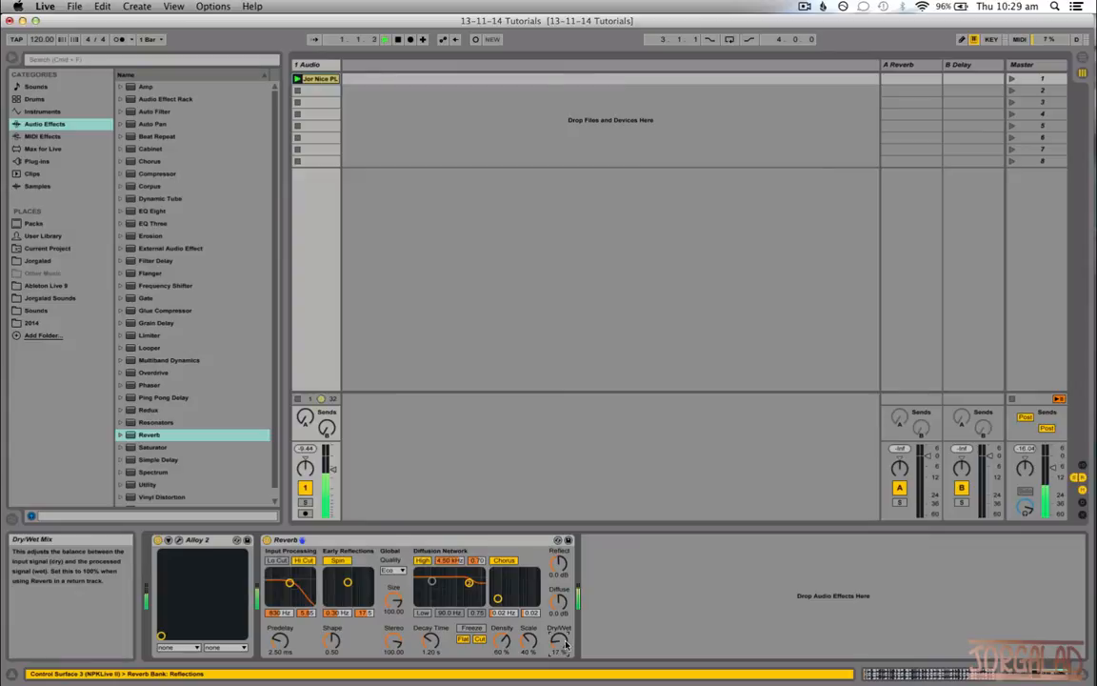
drag(561, 645, 561, 628)
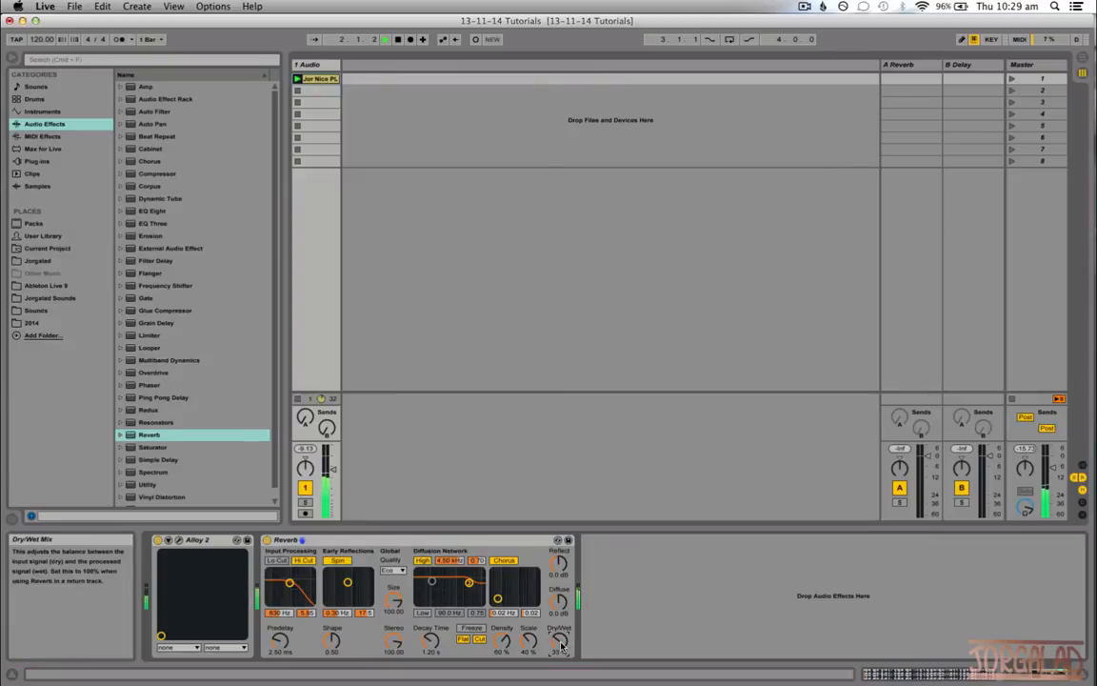
drag(473, 570, 480, 558)
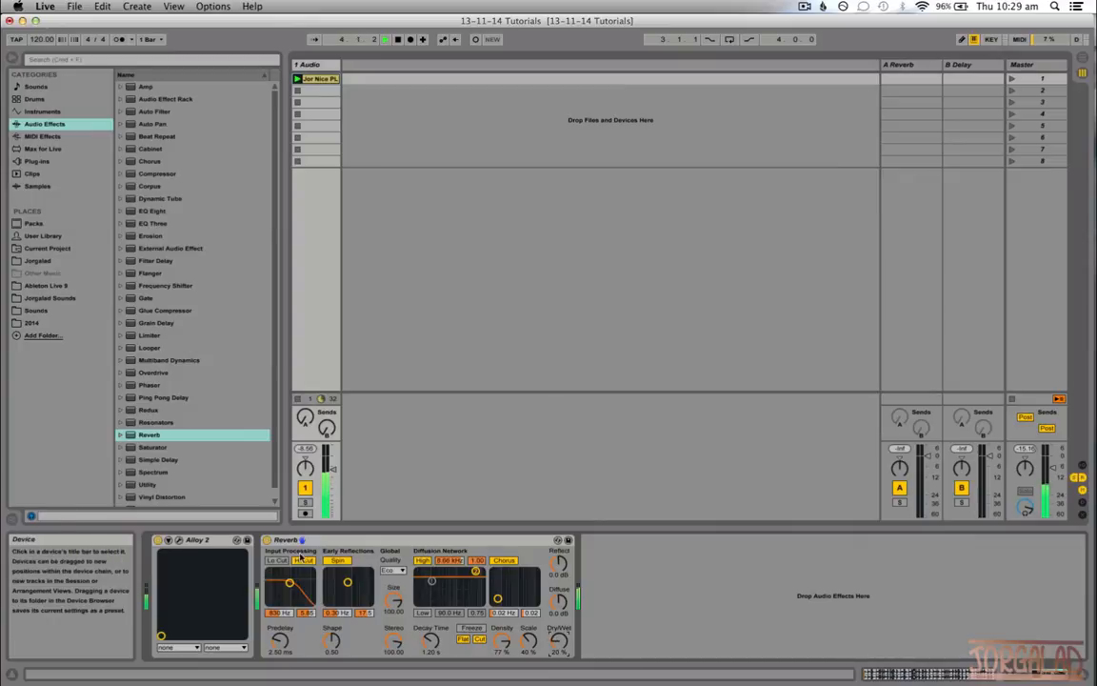
Reopen Alloy 2's equalizer and raise the LP Flat cutoff on band 6 to about 1577 Hz.
double_click(190, 540)
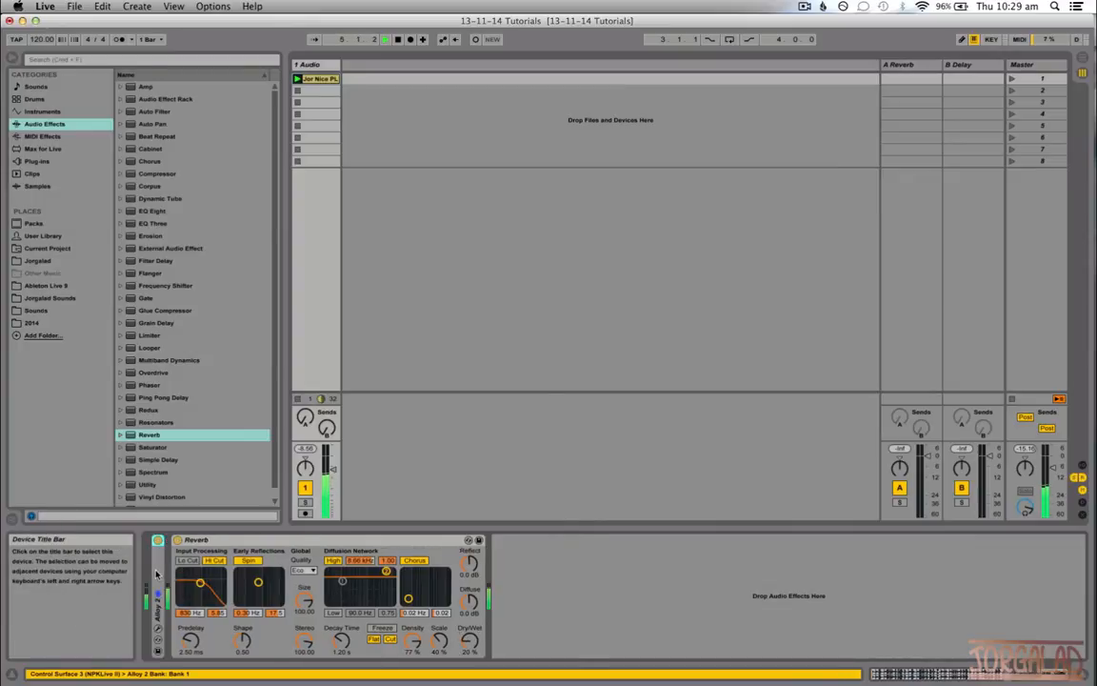
double_click(158, 600)
click(236, 540)
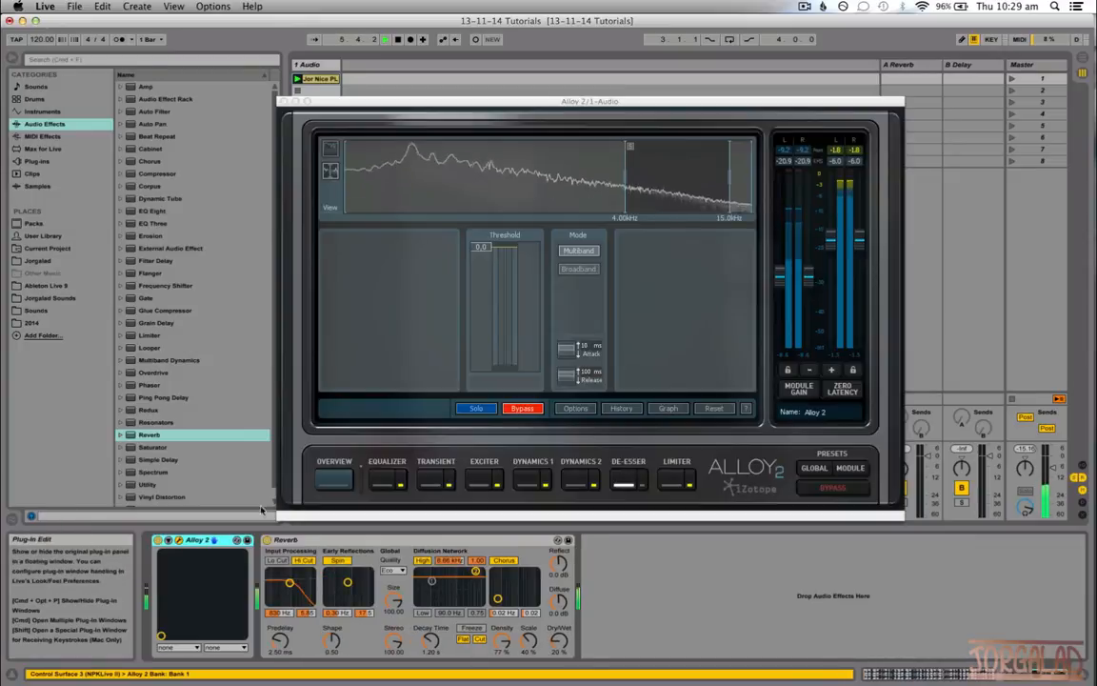
click(384, 481)
drag(671, 354, 697, 296)
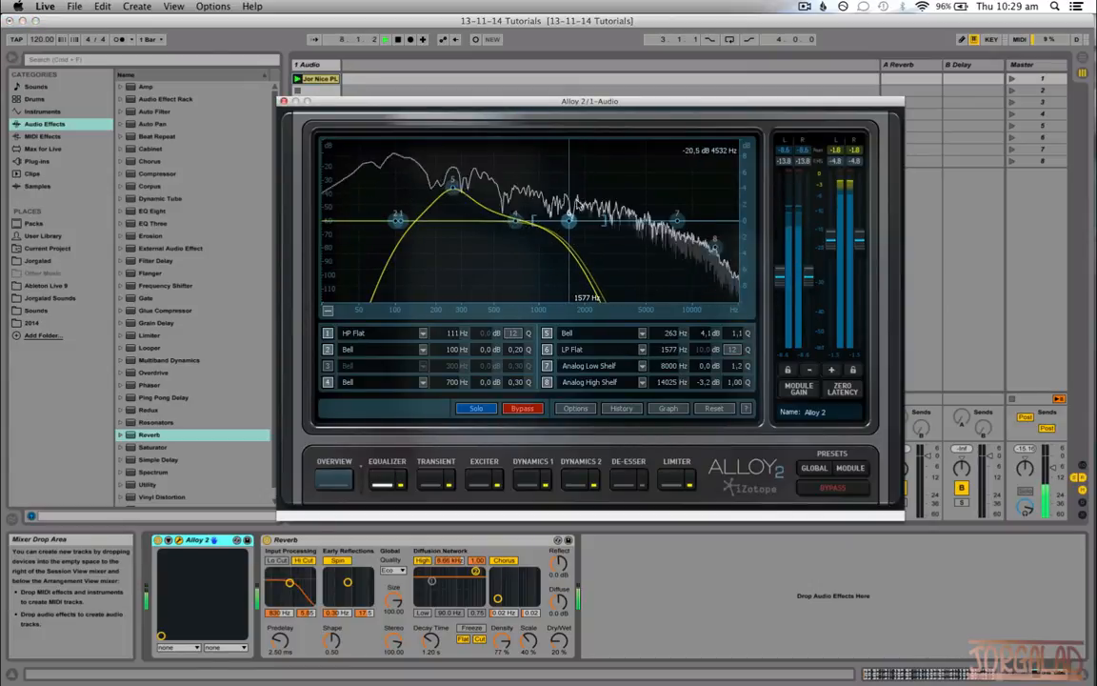
Boost equalizer band 4 by about 6.9 dB at 888 Hz, Q 0.67, and band 5 by 5.7 dB at 153 Hz, Q 1.4.
drag(515, 220, 530, 164)
drag(453, 183, 420, 177)
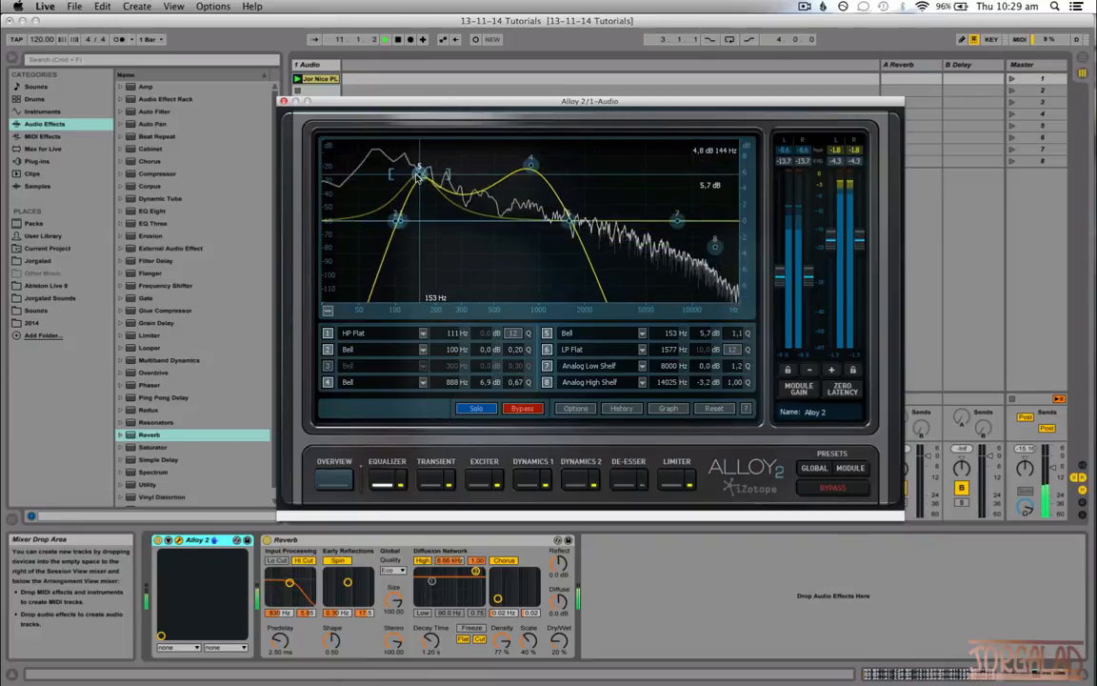
scroll(419, 177, up, 3)
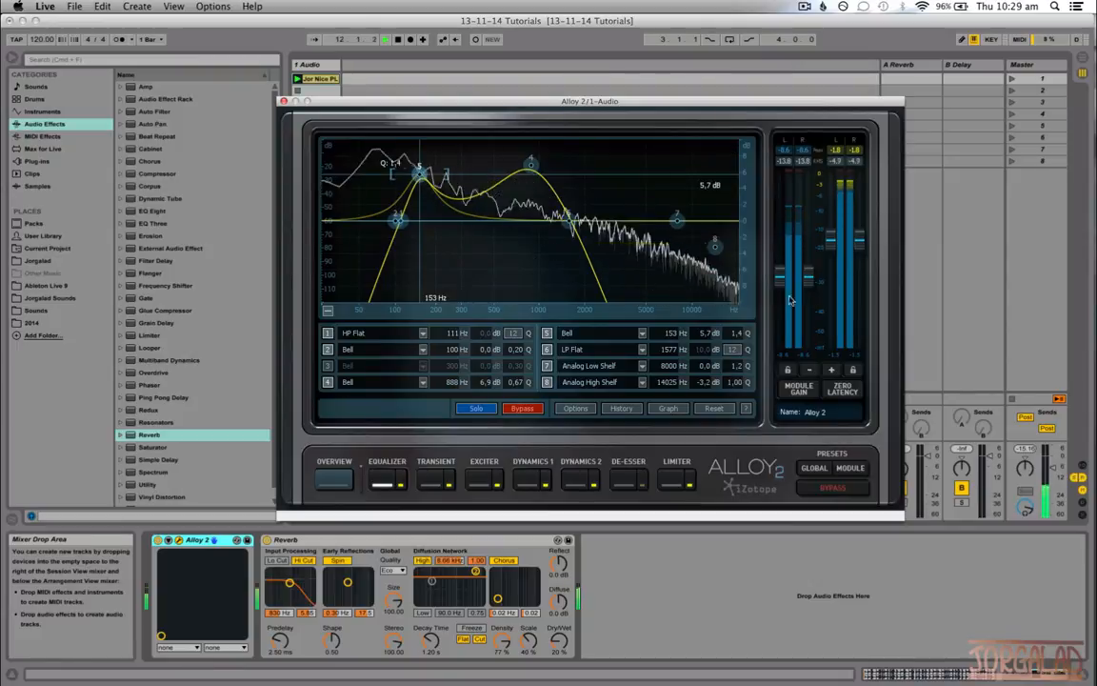
Lower Alloy 2's input gain to about -12 dB and close the plug-in window.
drag(785, 248, 805, 306)
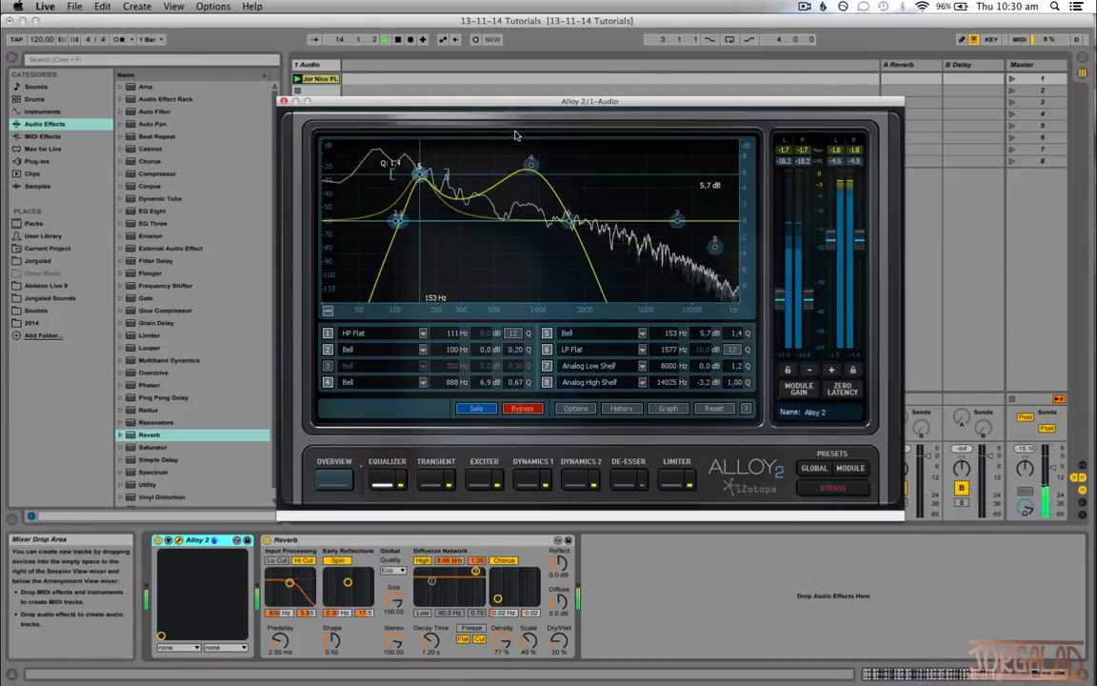
click(284, 102)
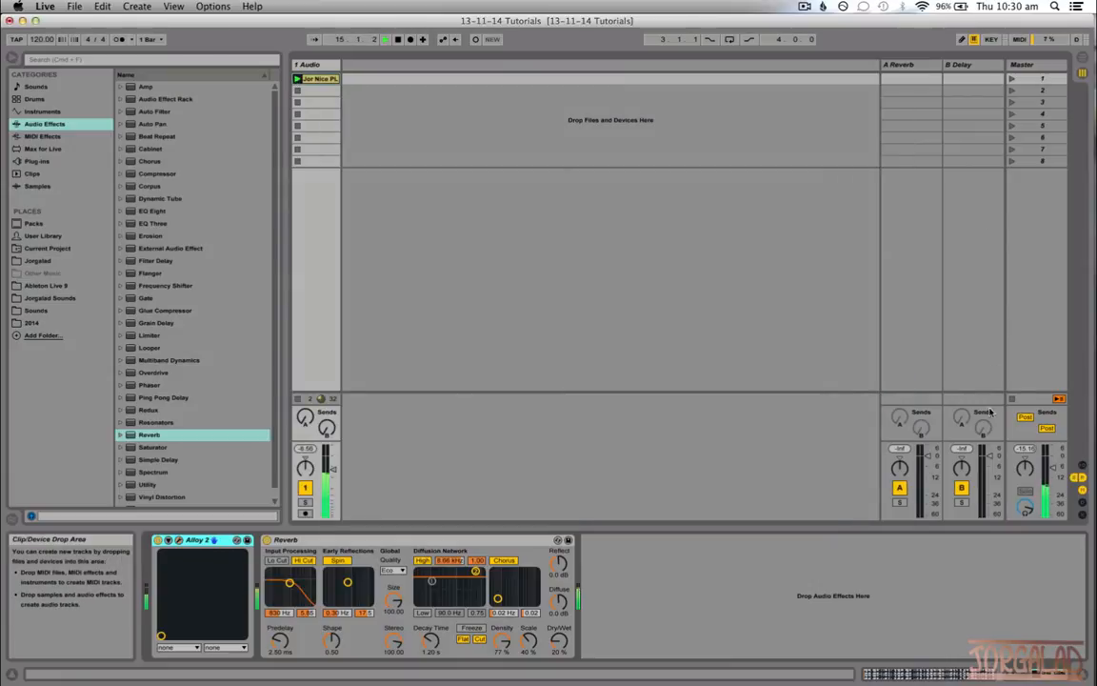